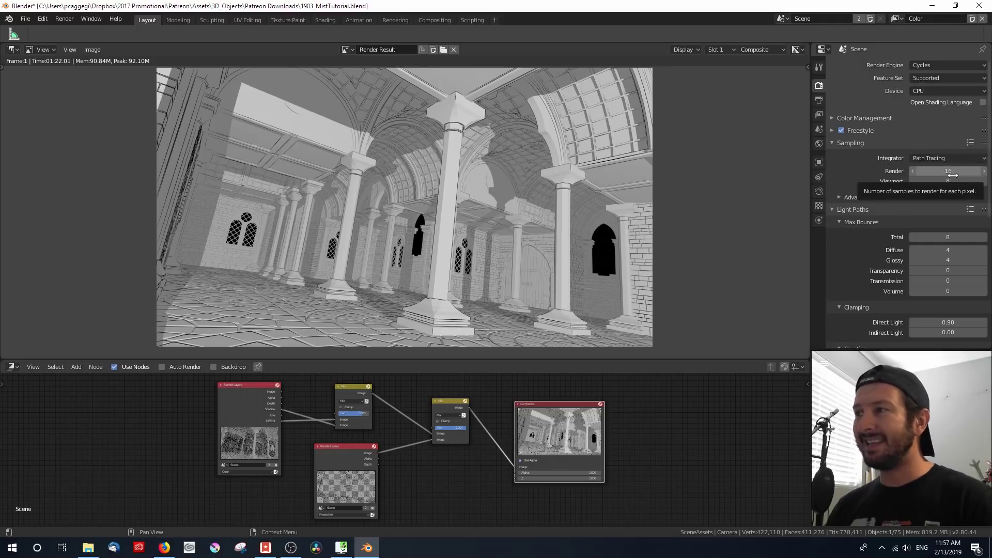
Review the Cycles sampling, light path bounce, clamping and caustics settings of the scene
scroll(883, 253, down, 4)
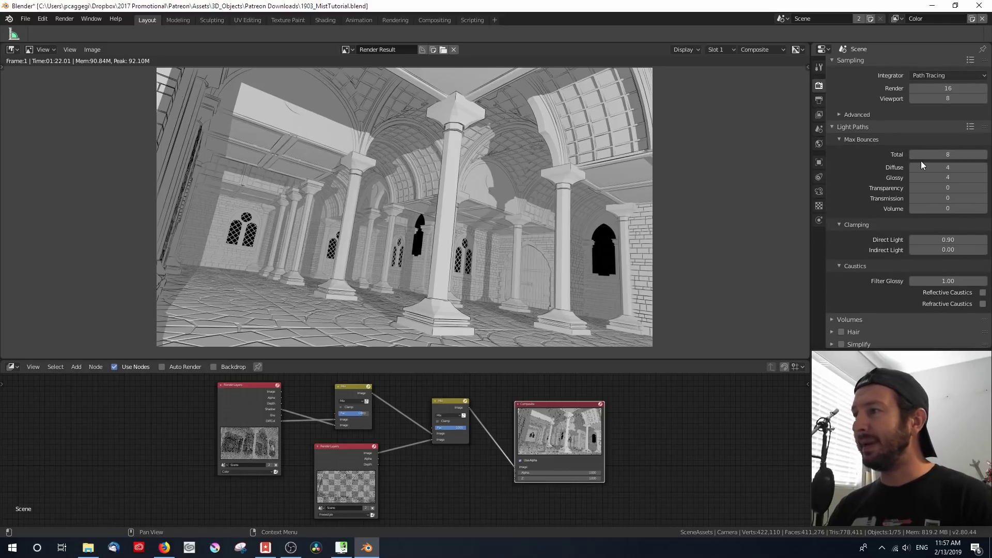
scroll(885, 227, down, 2)
scroll(886, 228, up, 6)
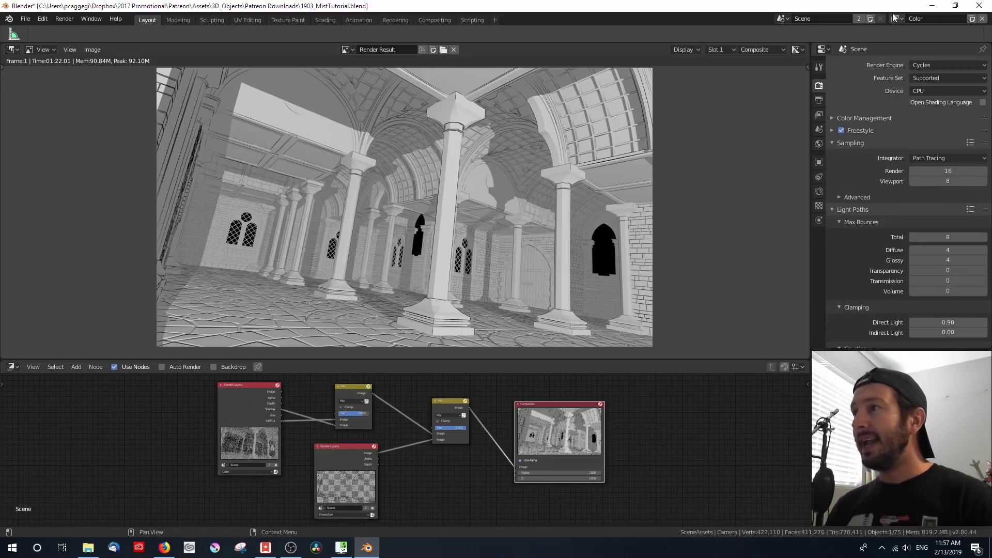
Compare the Filter settings of the Freestyle view layer with those of the Color view layer
click(898, 18)
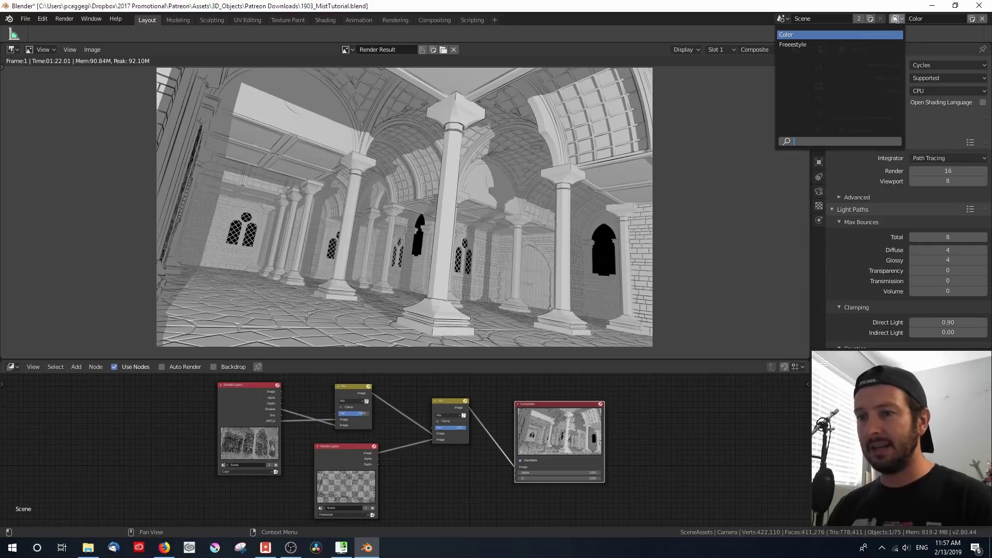
click(792, 45)
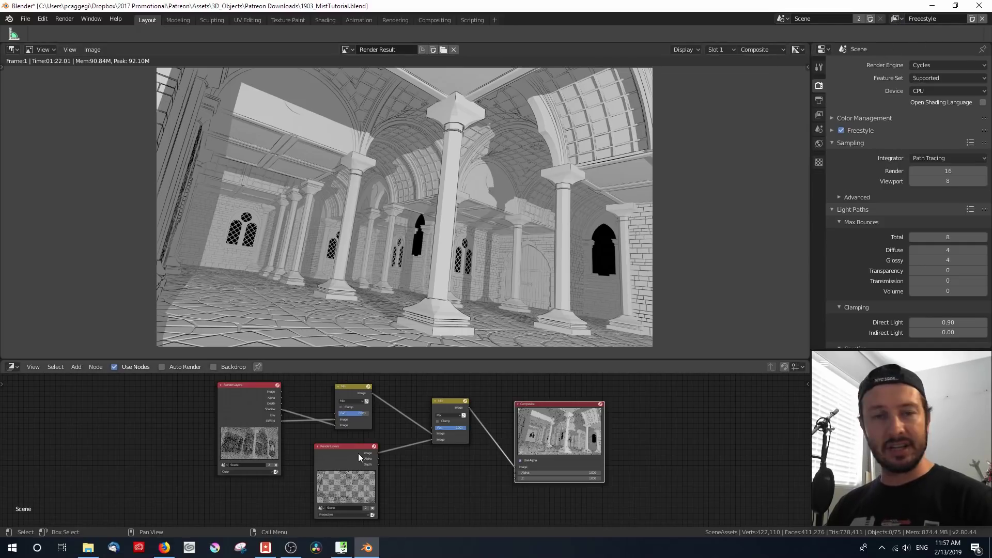
click(819, 114)
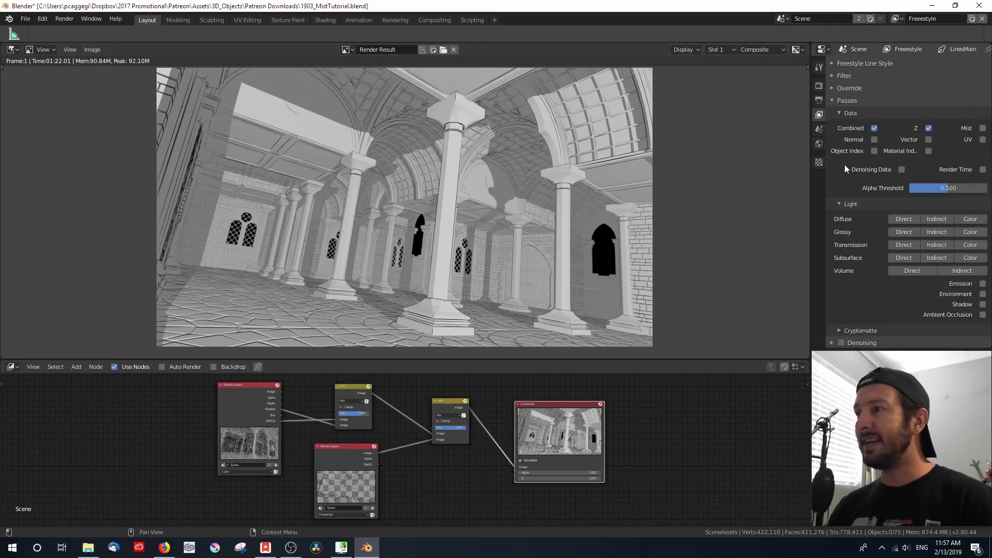
click(842, 99)
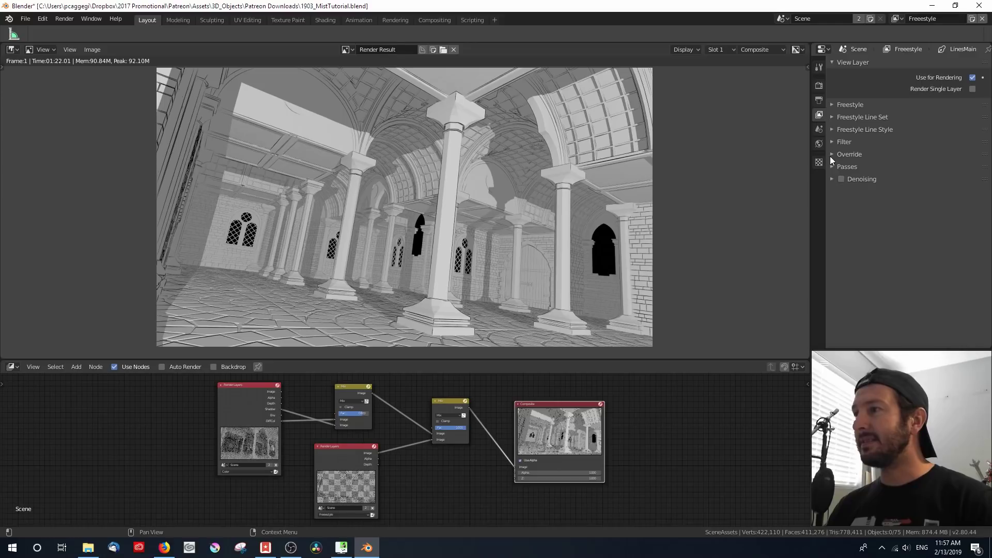
click(833, 109)
click(832, 108)
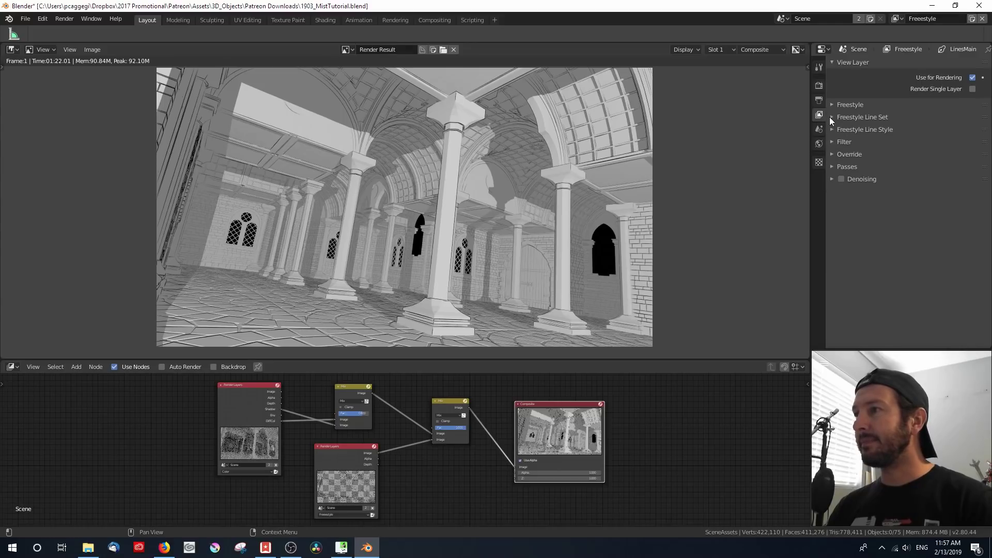
click(831, 142)
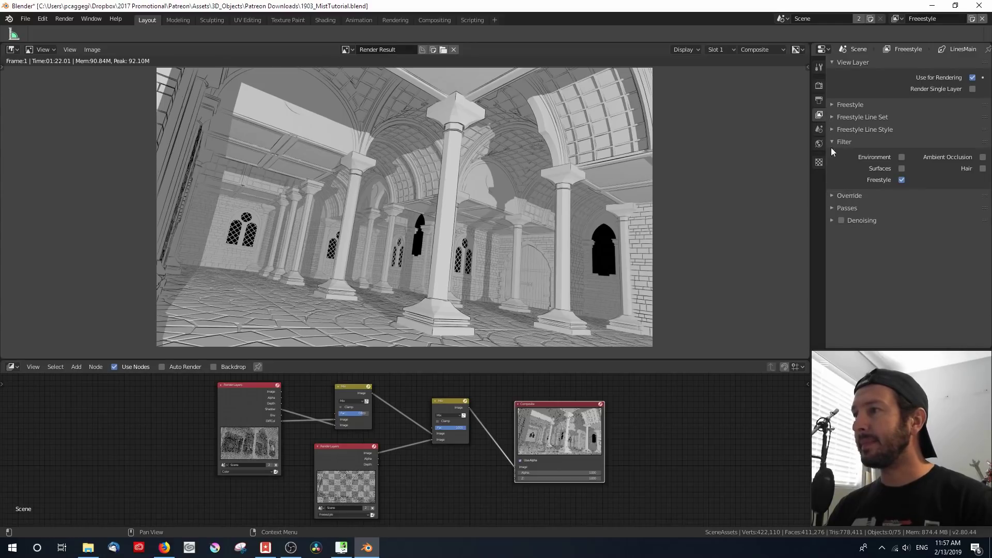
click(898, 19)
click(885, 37)
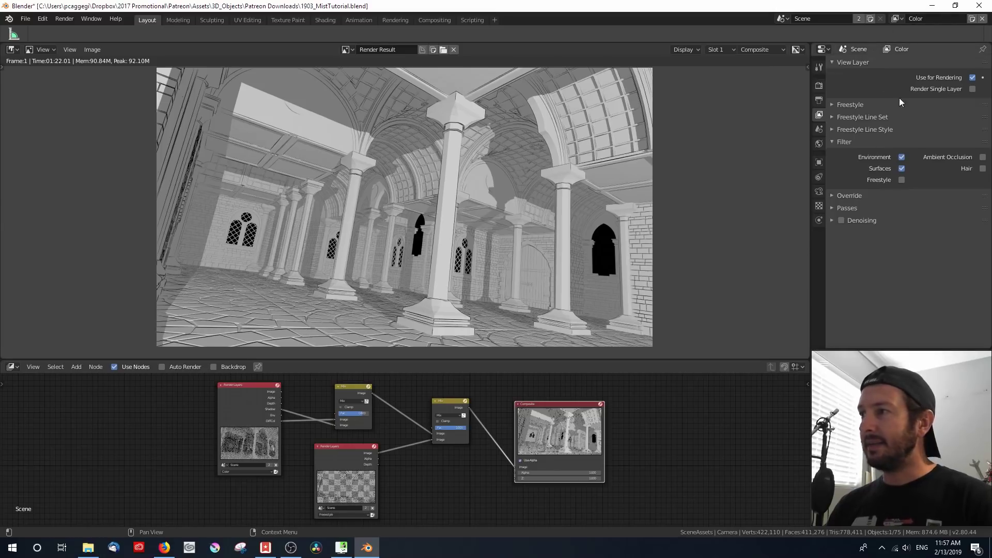
click(899, 18)
click(887, 46)
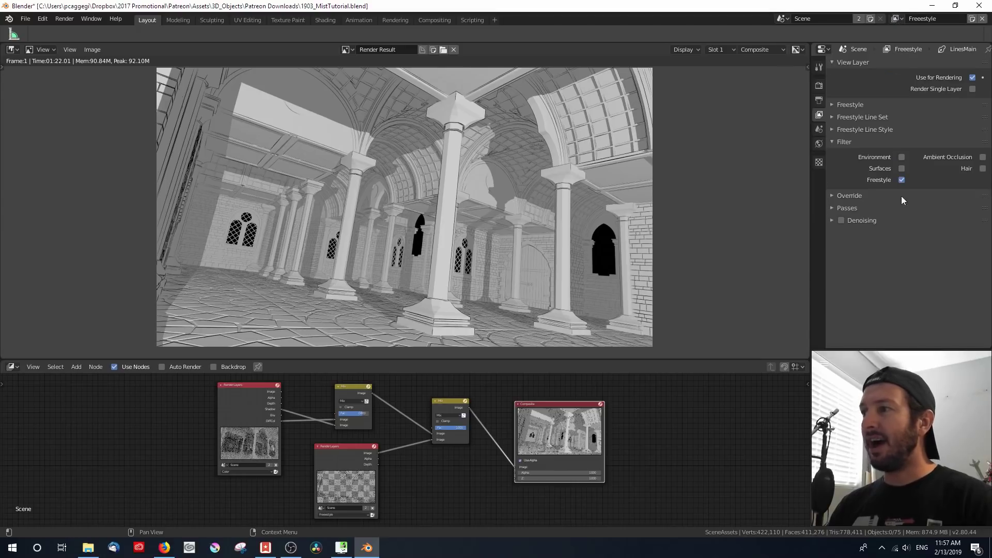
Make Color the active view layer and enable its Mist data pass
click(899, 18)
click(896, 35)
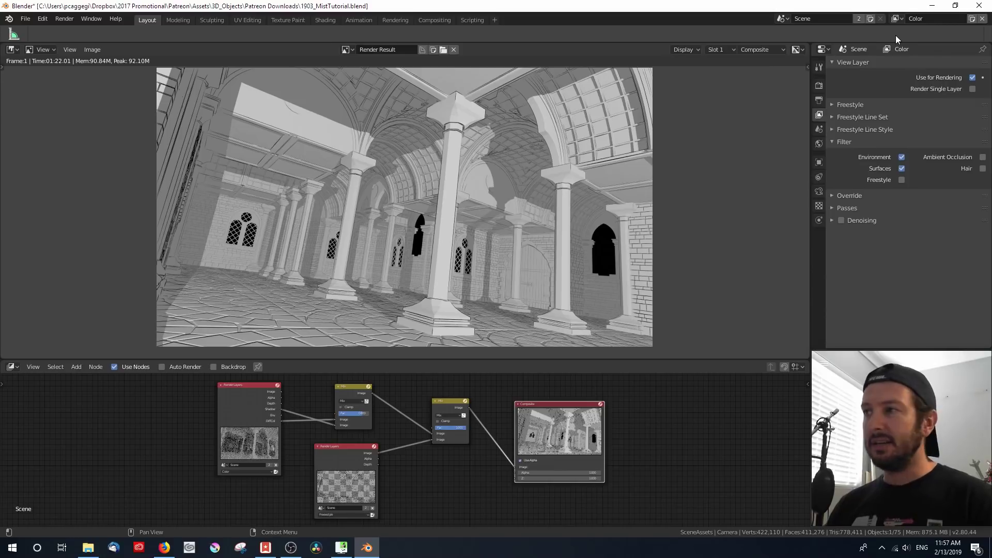
click(831, 208)
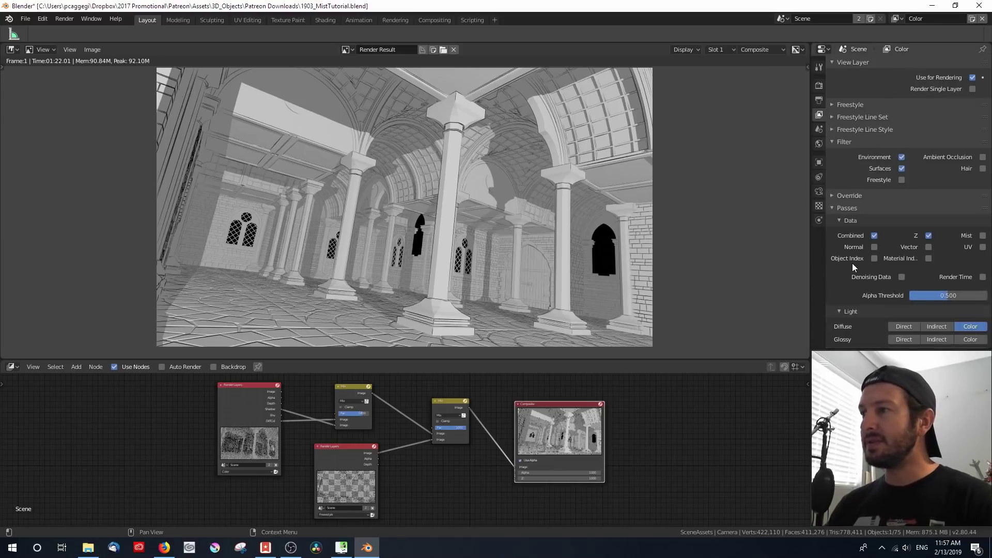
scroll(844, 273, down, 5)
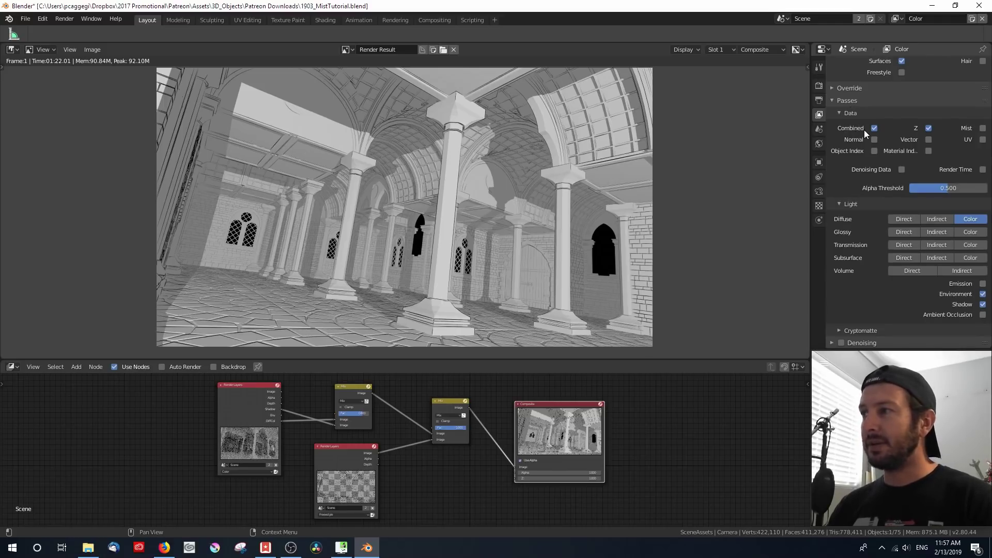
click(982, 128)
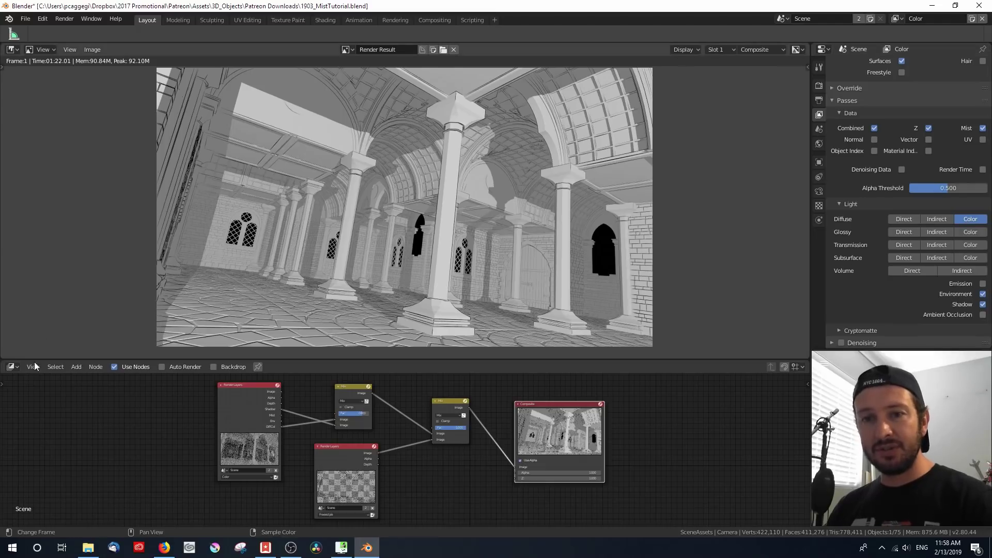
Inspect the shader nodes of the arched window wall behind the central column, with the 3D viewport in place of the render
click(11, 367)
click(39, 308)
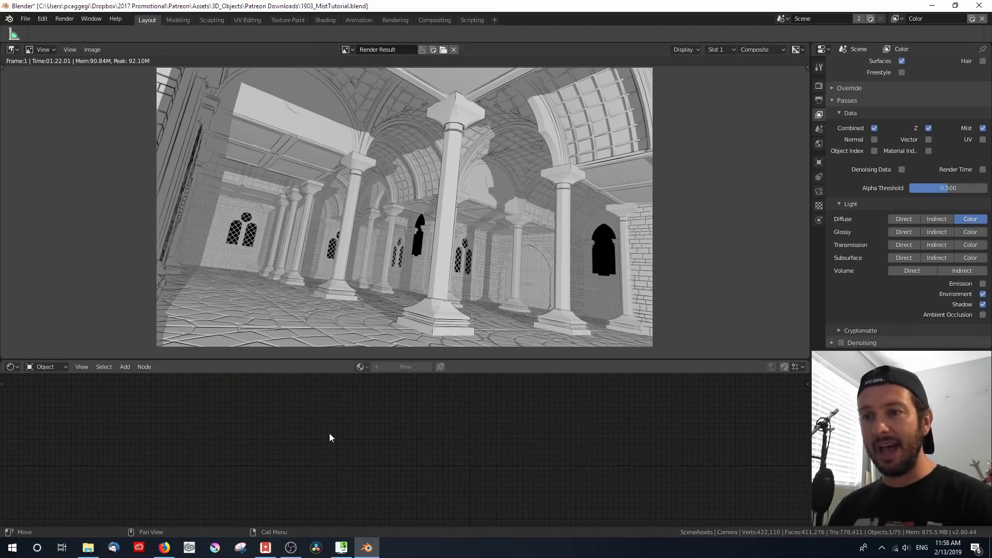
click(11, 49)
click(35, 86)
click(421, 232)
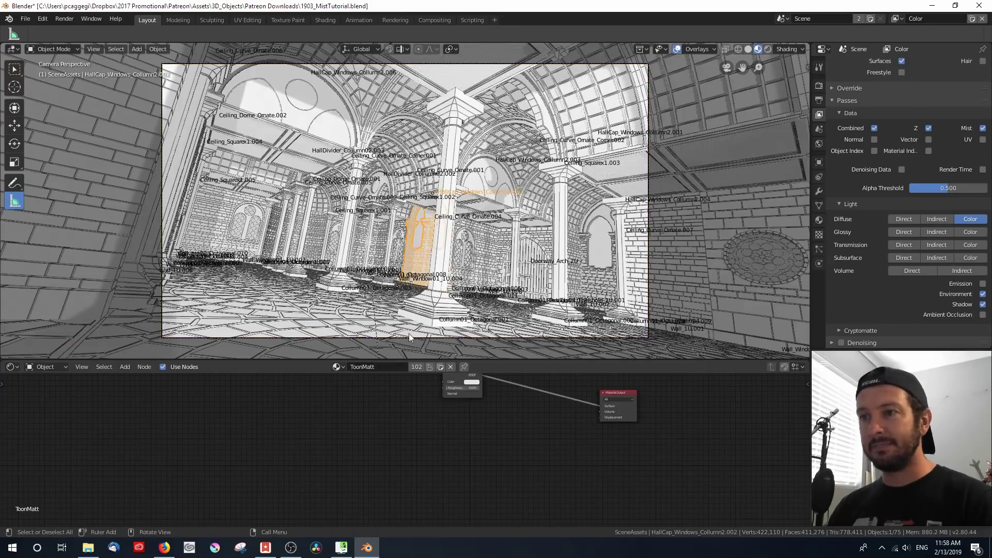
drag(514, 436, 409, 409)
scroll(283, 420, up, 3)
key(Home)
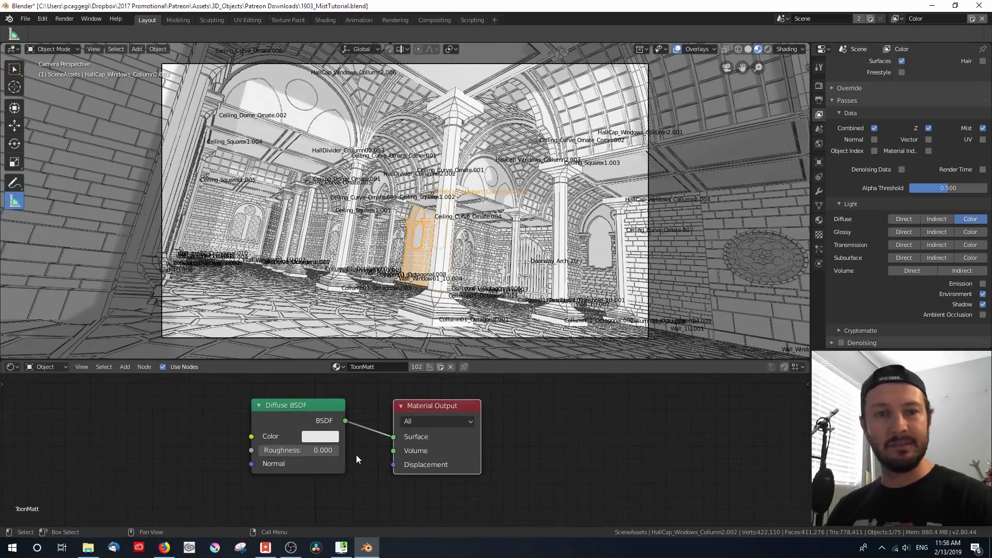
Bring back the render result in the upper area and the Compositor nodes in the lower area
key(F11)
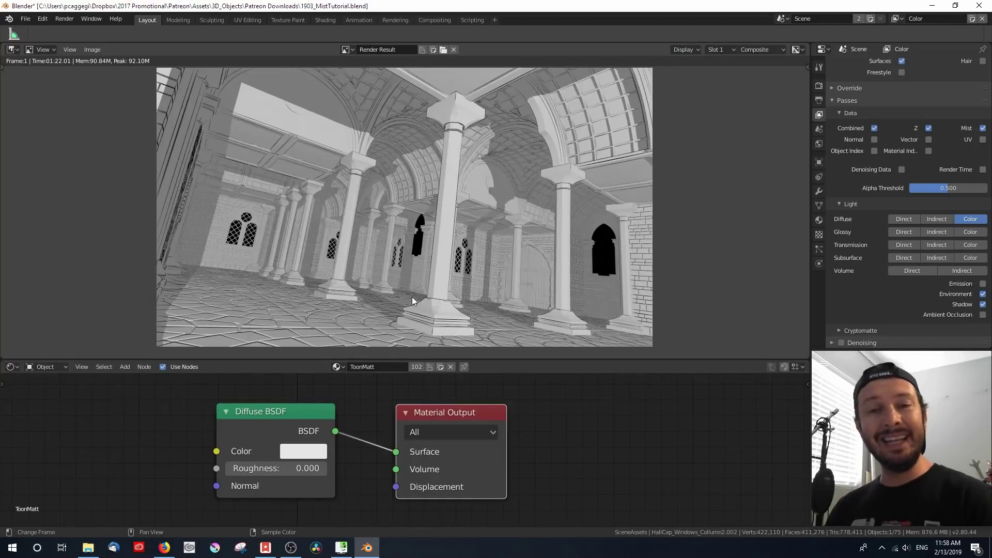
click(12, 367)
click(38, 320)
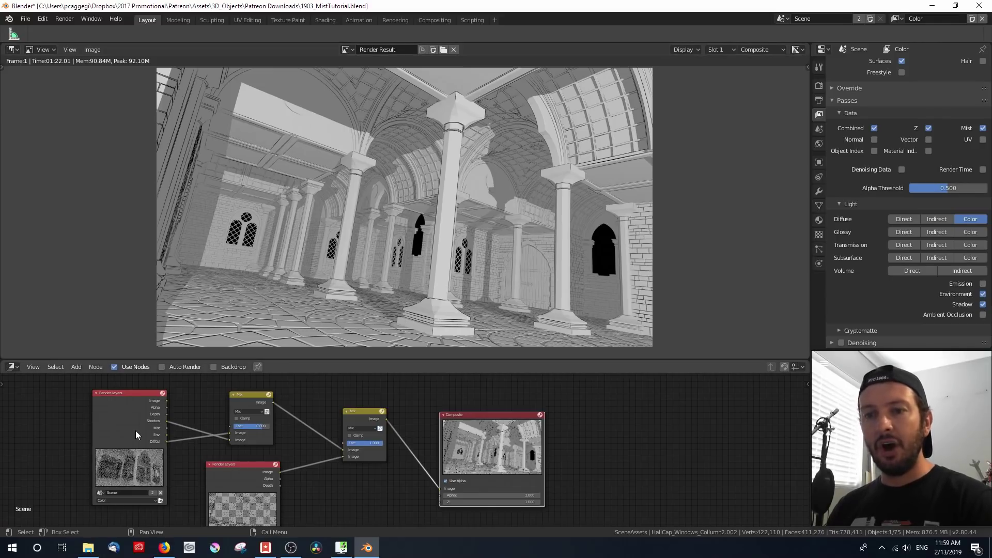
Turn the Color view layer's Mist pass off and on again, checking the World's Mist Pass settings in both states
click(818, 144)
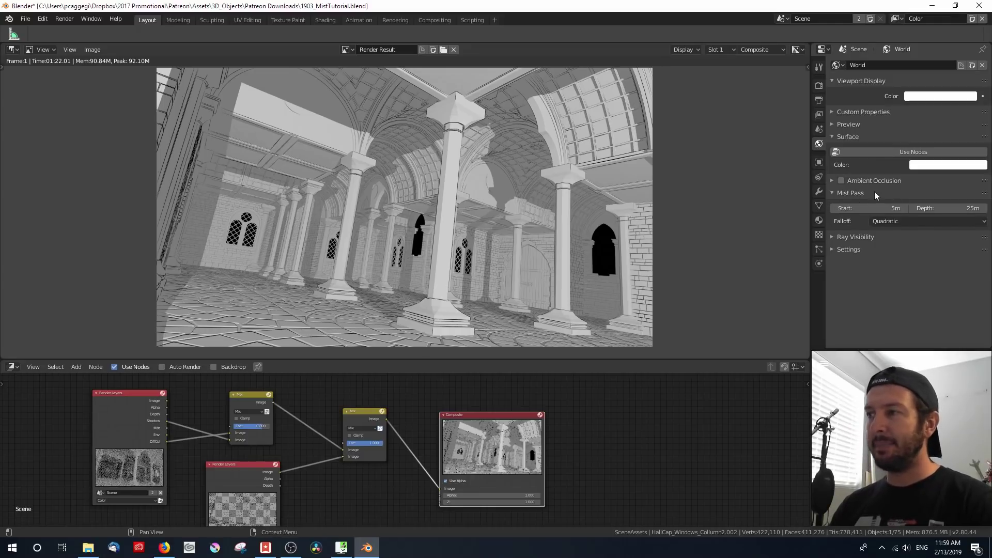
click(818, 114)
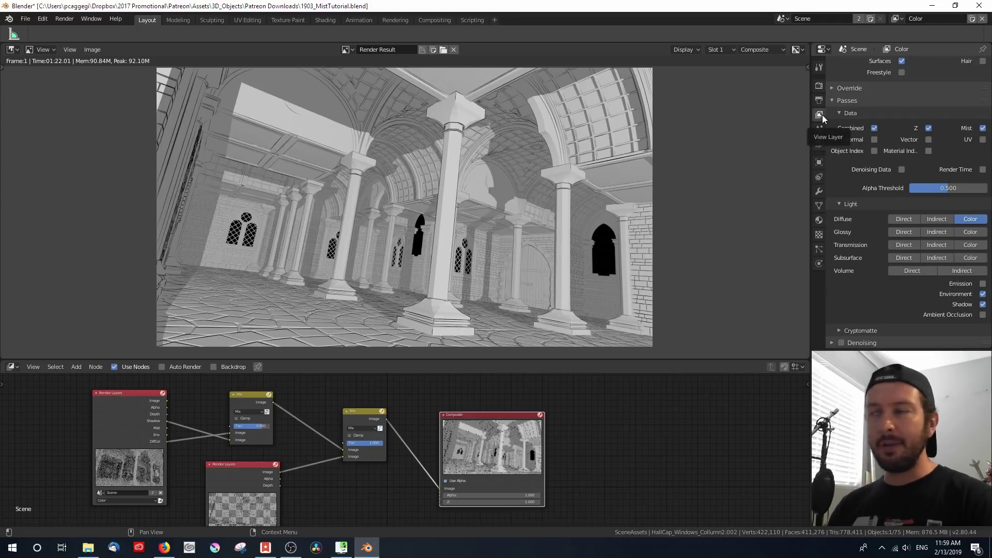
click(982, 128)
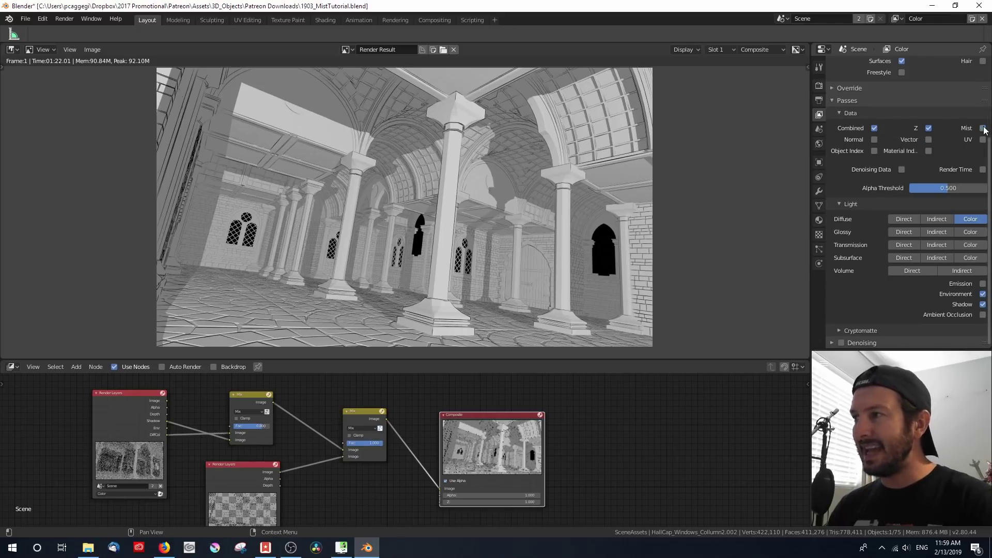
click(819, 144)
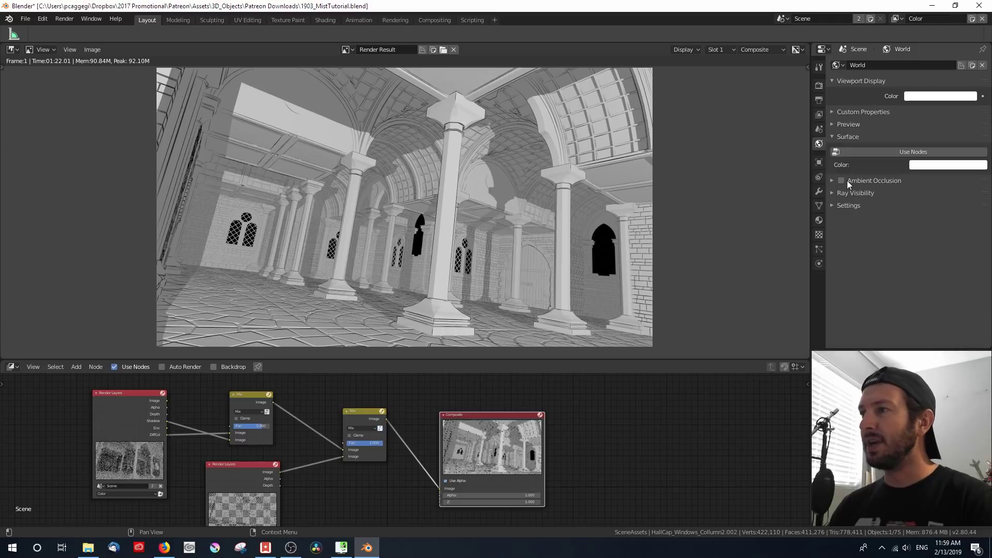
click(820, 115)
click(981, 128)
click(819, 144)
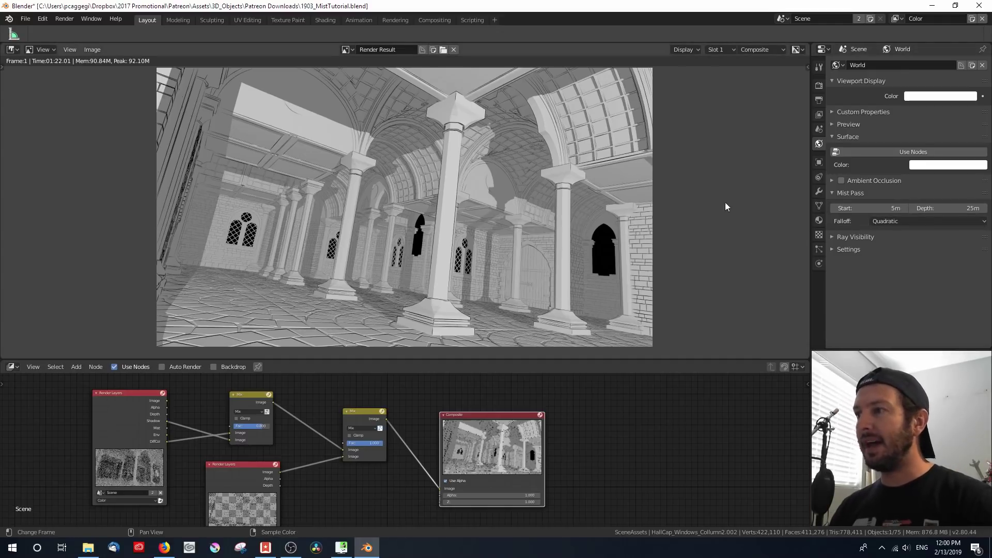
Replace the render view with the 3D viewport, select the camera and show its Viewport Display options
click(11, 49)
click(46, 85)
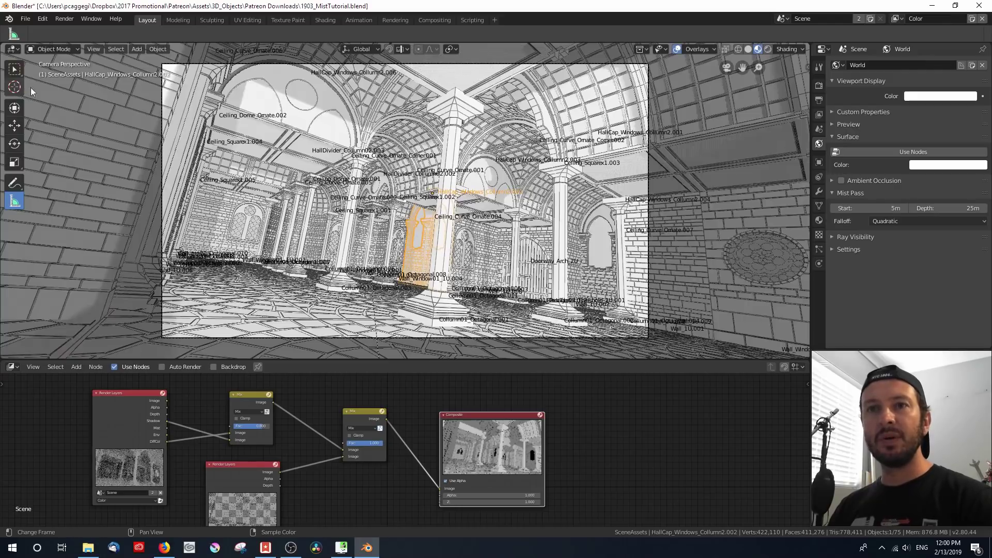
click(163, 323)
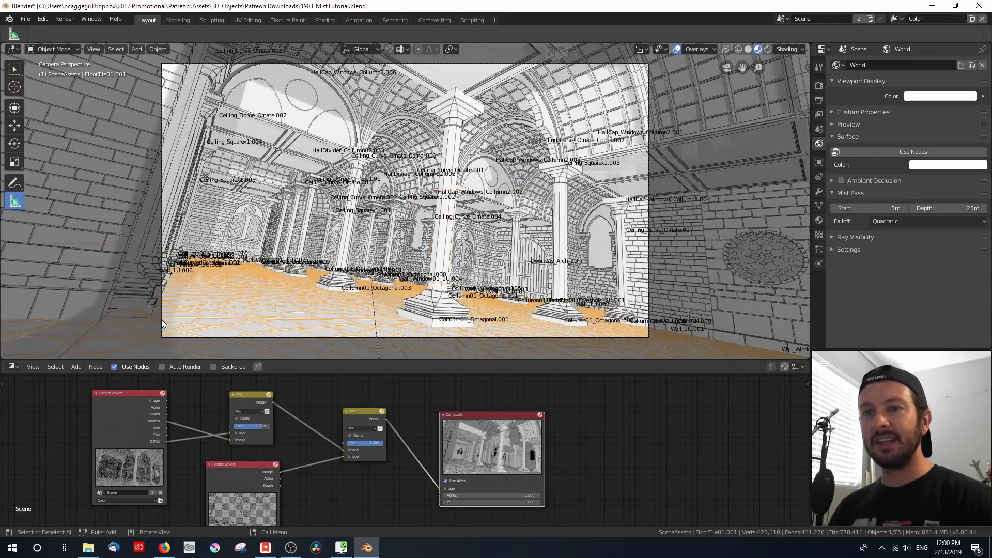
click(163, 324)
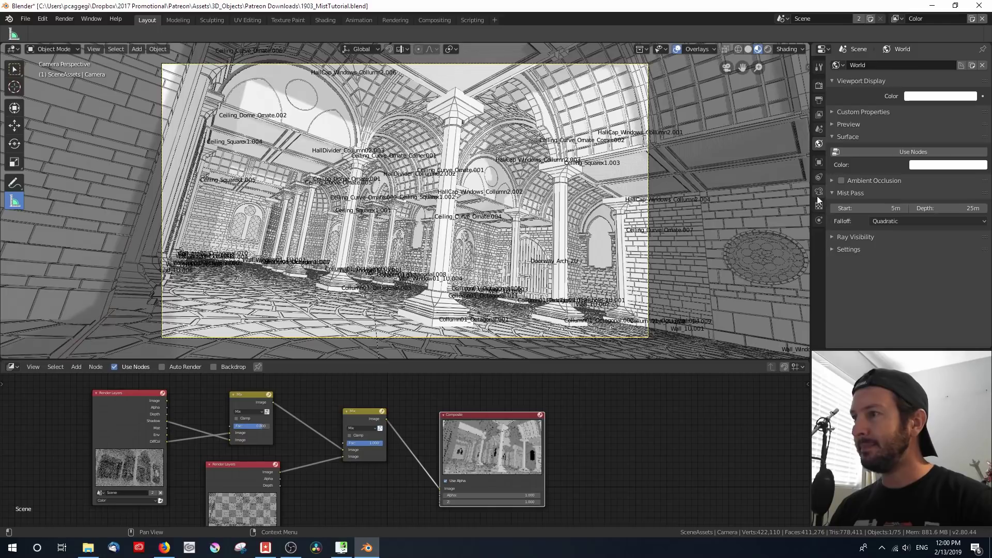
click(818, 192)
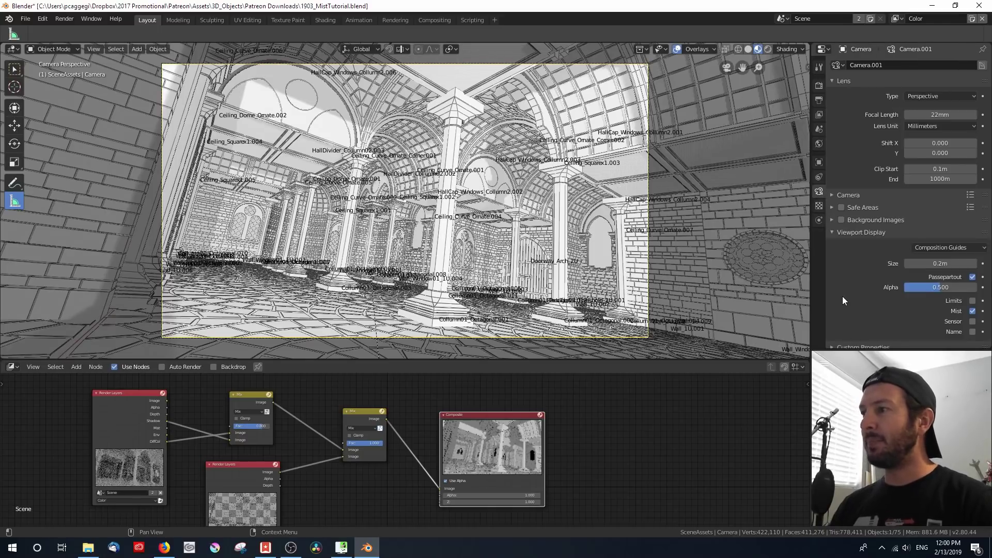
scroll(842, 297, down, 1)
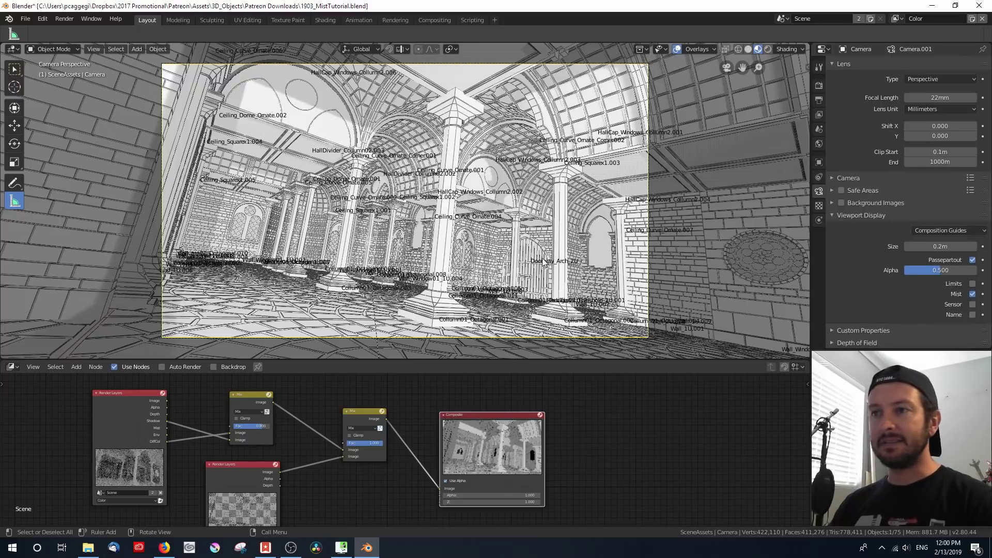
Switch the viewport to wireframe shading to expose the camera's mist line outside the building, and show the World's Mist Pass settings
mouse_move(553, 244)
middle_down()
mouse_move(470, 267)
mouse_move(457, 245)
mouse_move(116, 146)
mouse_move(405, 250)
middle_up()
key(z)
click(324, 244)
mouse_move(273, 193)
middle_down()
mouse_move(344, 228)
mouse_move(504, 237)
mouse_move(491, 248)
mouse_move(504, 260)
mouse_move(588, 239)
mouse_move(571, 212)
mouse_move(630, 204)
mouse_move(470, 226)
middle_up()
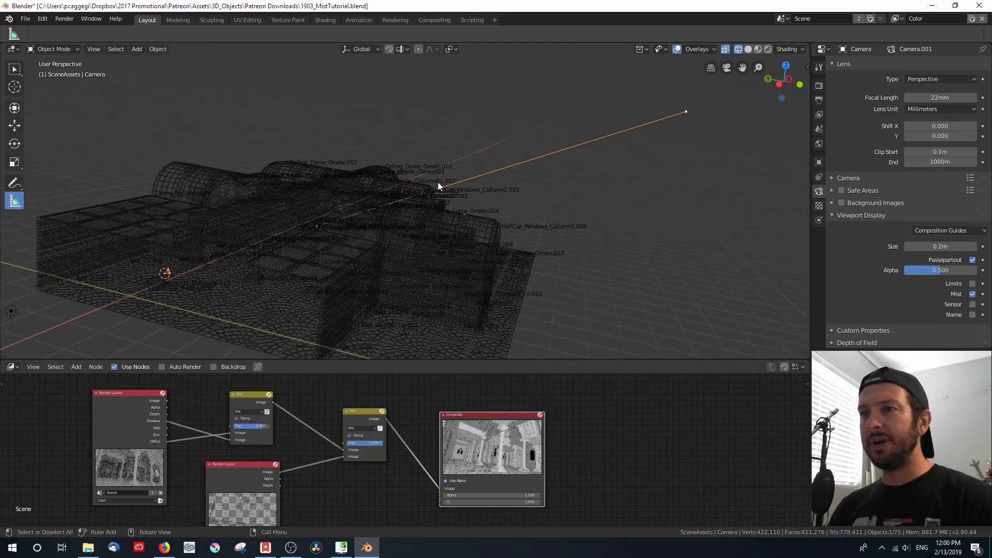
middle_drag(590, 166, 527, 236)
click(819, 144)
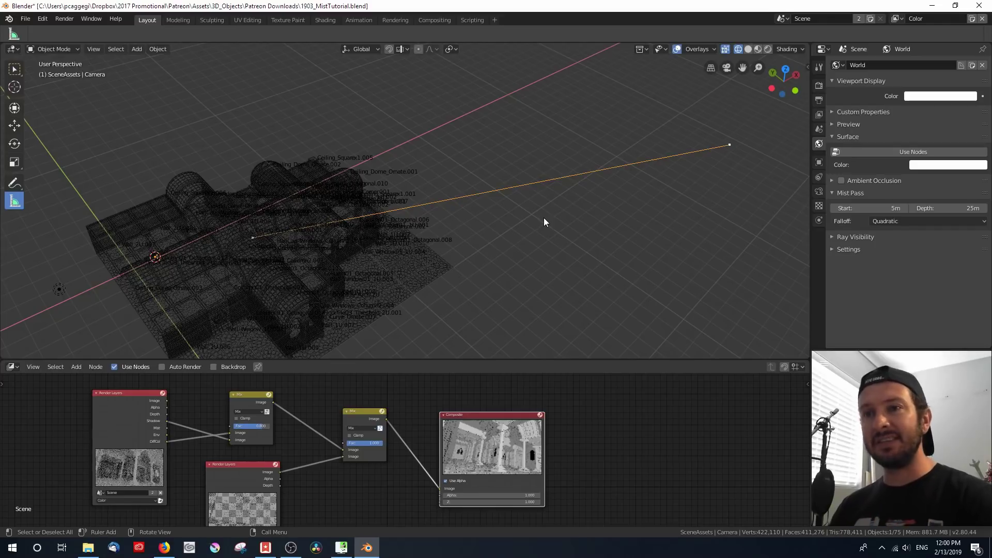
Examine the camera's mist line against the building plan in top orthographic view
key(KP_7)
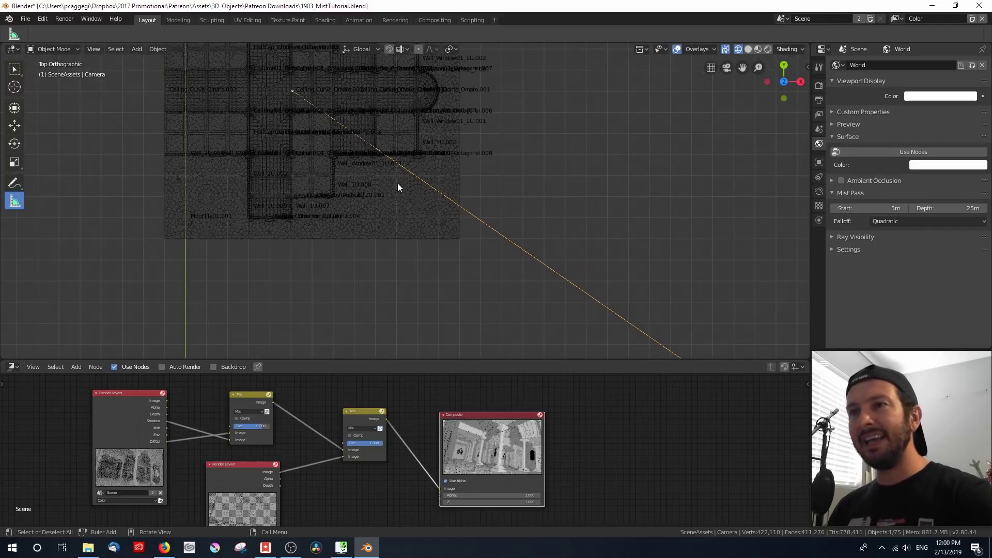
key(KP_5)
shift+middle_drag(388, 178, 394, 212)
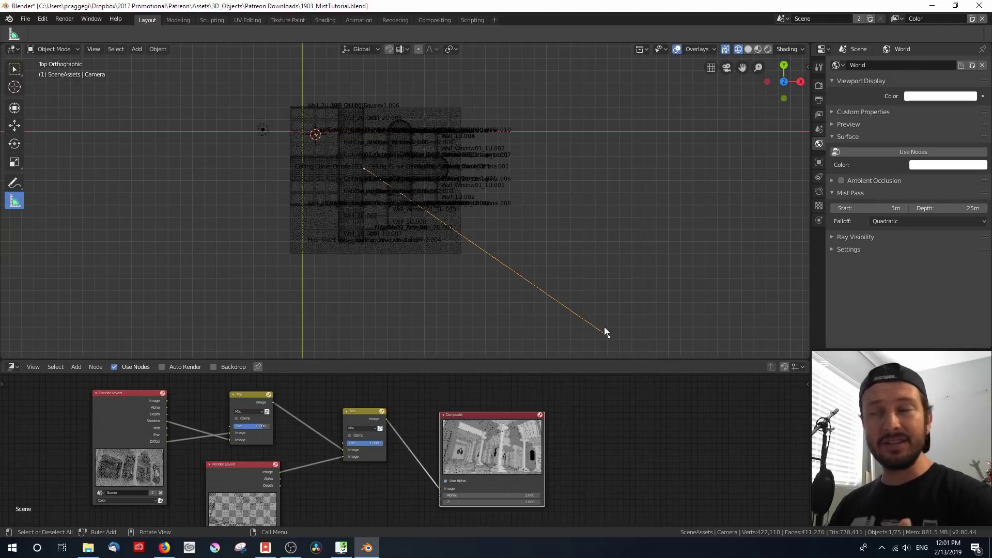
scroll(353, 208, up, 5)
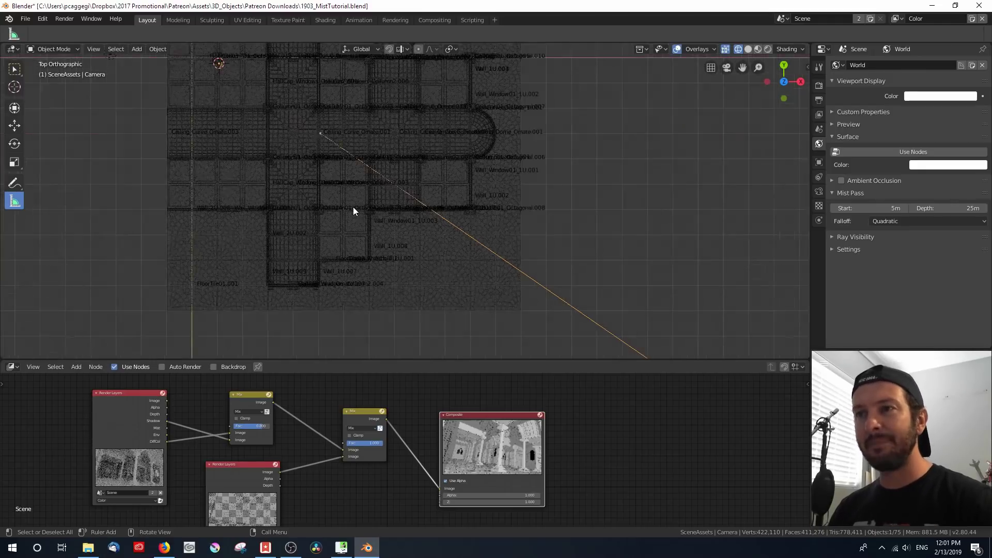
scroll(505, 274, down, 2)
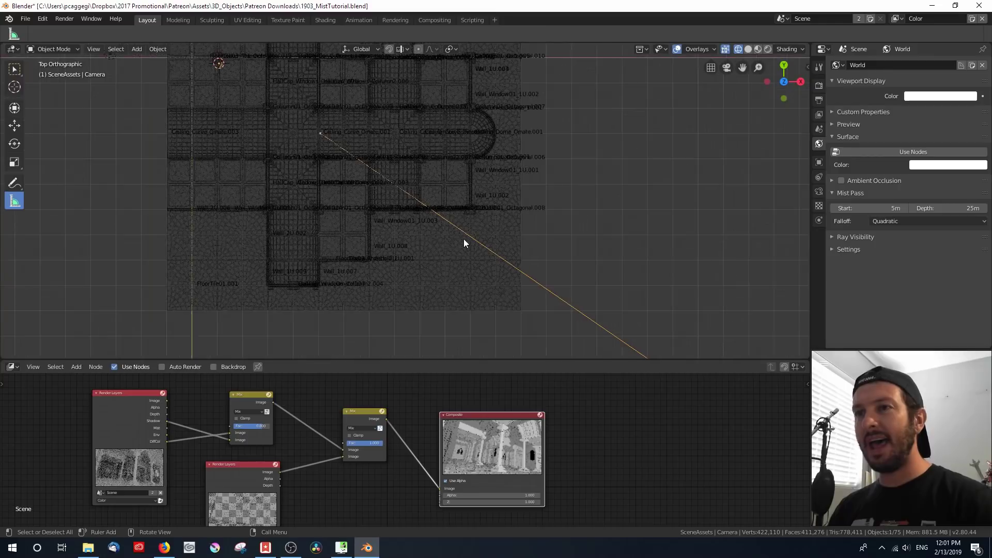
Measure the building's length across the plan in top view and compare it with the camera's mist line in perspective
scroll(488, 243, up, 1)
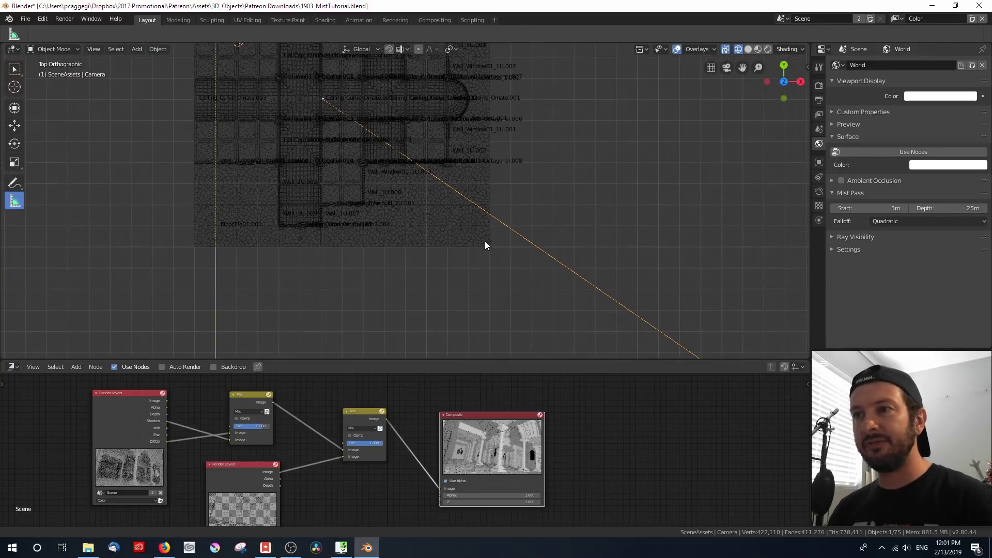
scroll(518, 323, down, 1)
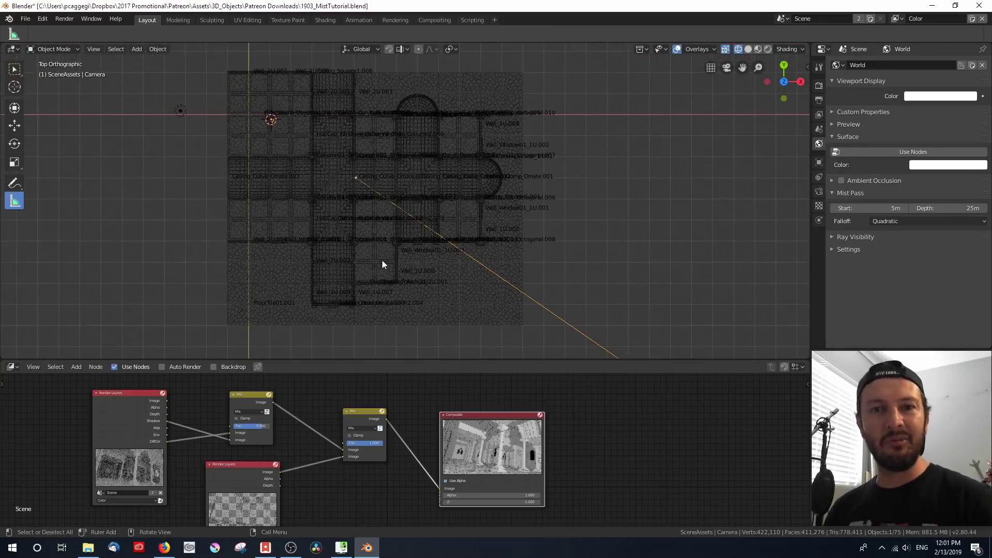
key(t)
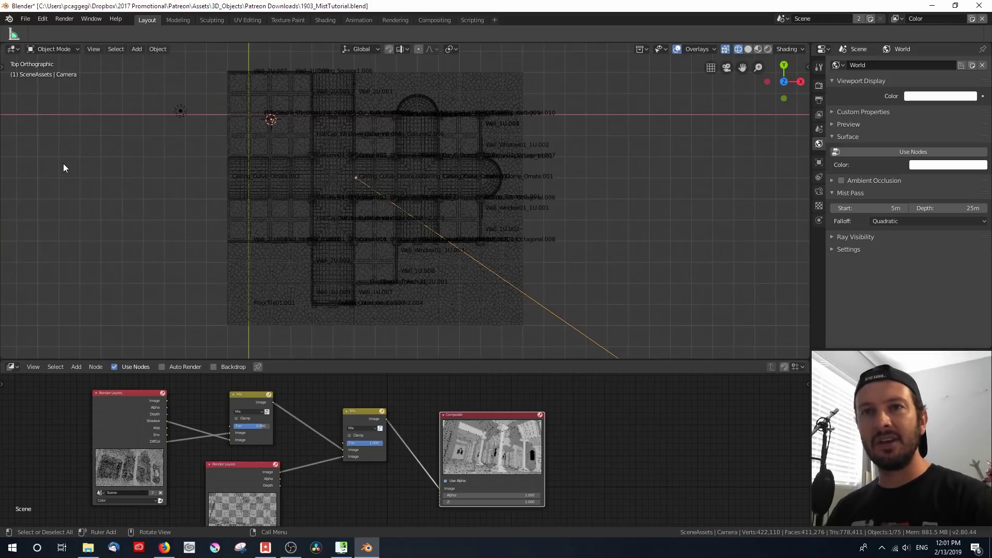
key(t)
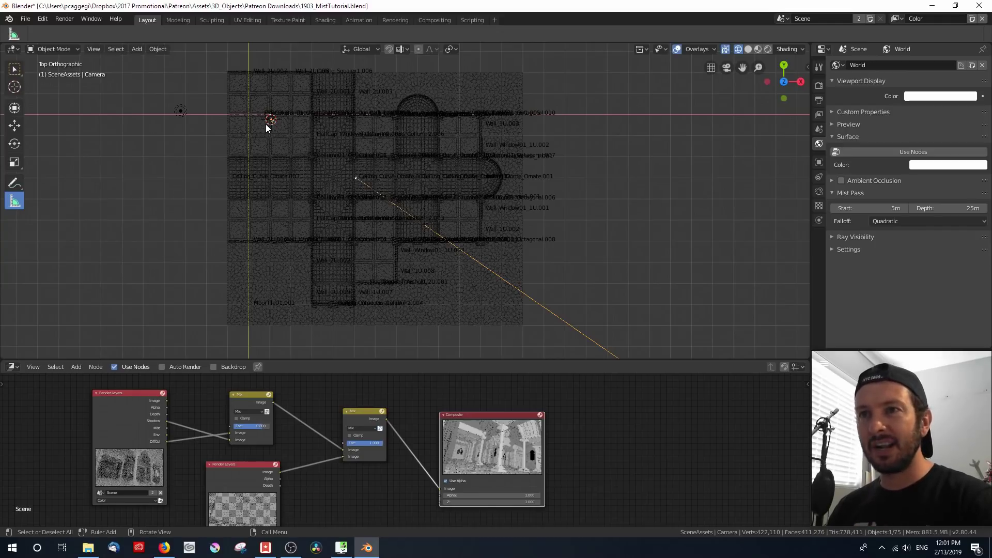
drag(267, 126, 472, 228)
middle_drag(336, 199, 351, 127)
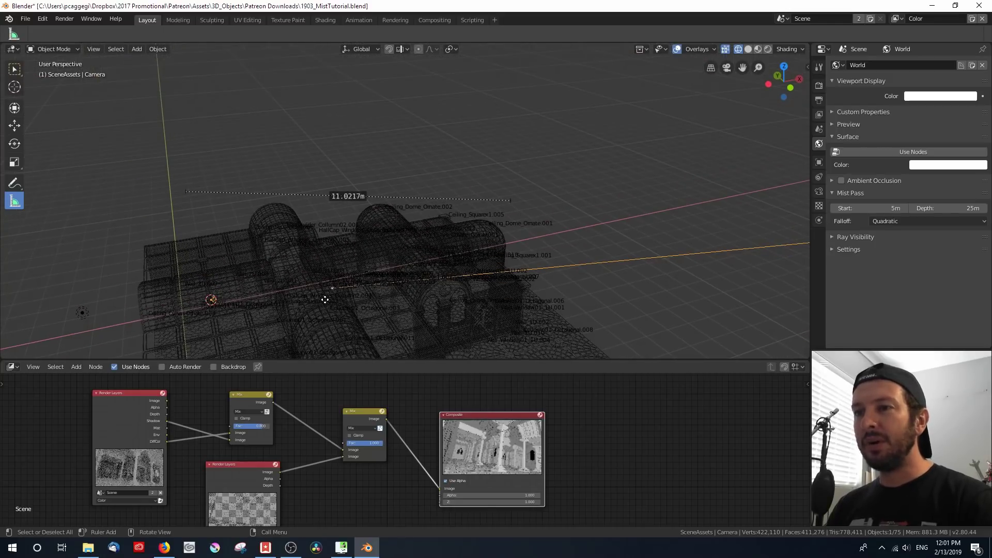
scroll(550, 279, down, 1)
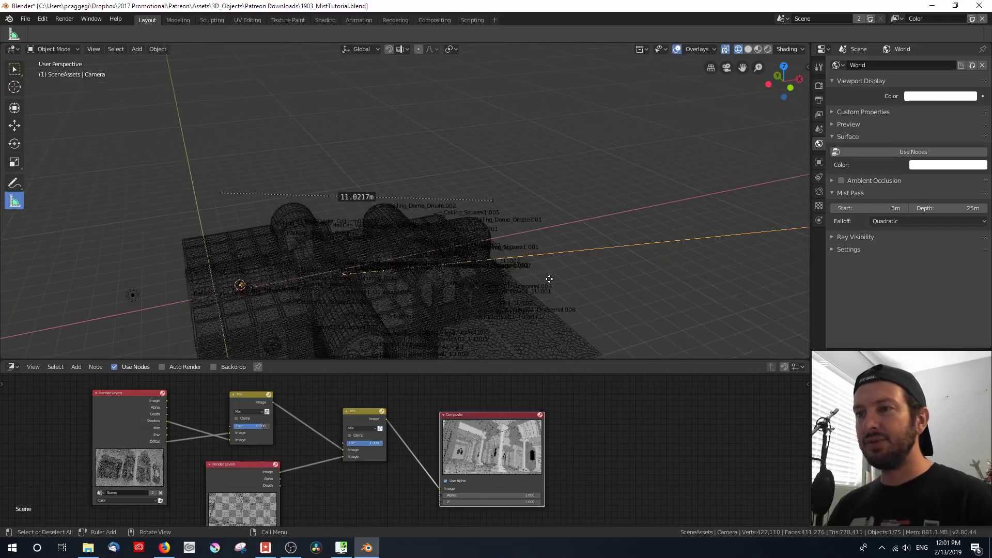
middle_drag(549, 279, 378, 270)
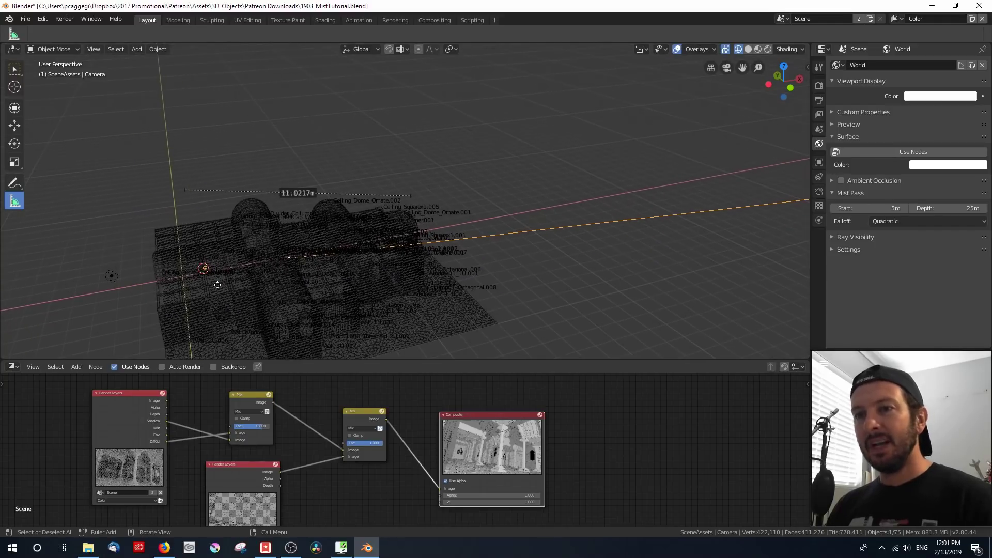
Set the World's mist start to 0 m and depth to 11 m, and look through the camera
click(859, 206)
text(0)
key(Return)
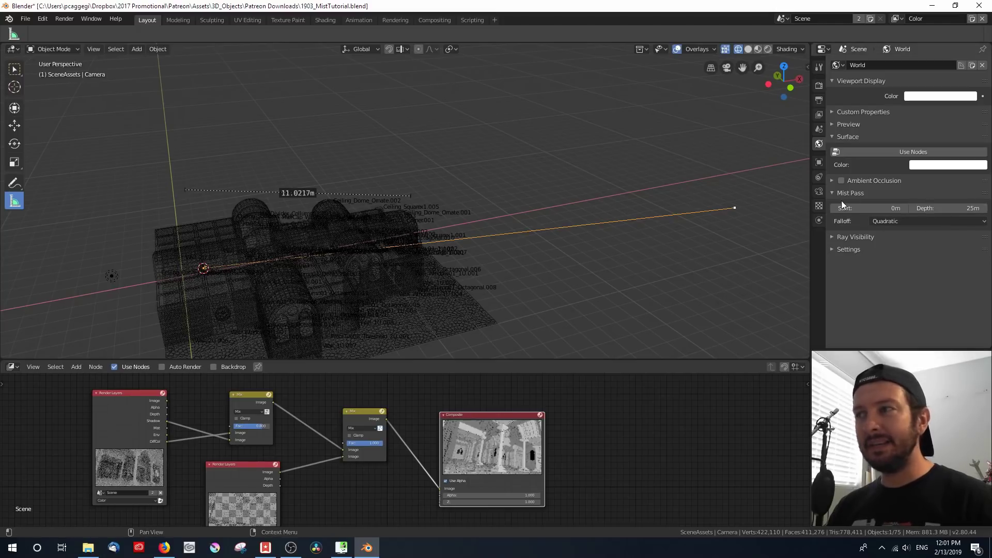
click(969, 208)
text(11)
key(Return)
middle_drag(387, 256, 429, 258)
key(KP_0)
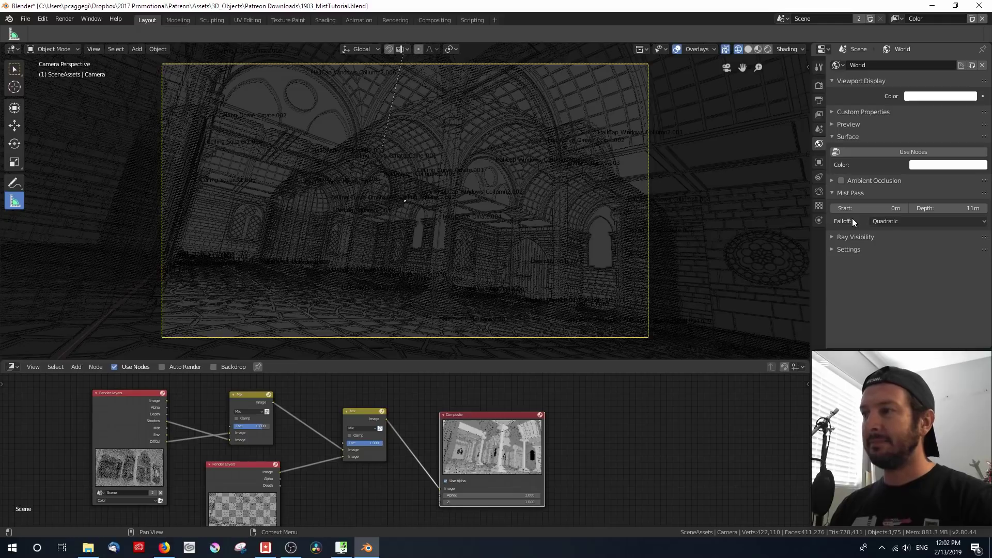
Check the mist falloff options and replace the 3D viewport with the Image Editor showing the render result
click(927, 221)
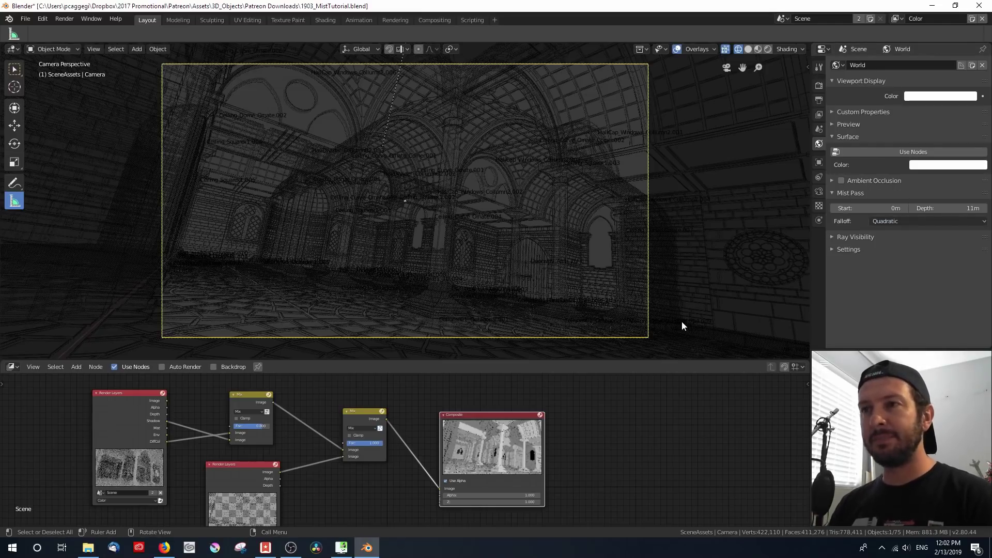
click(13, 49)
click(45, 99)
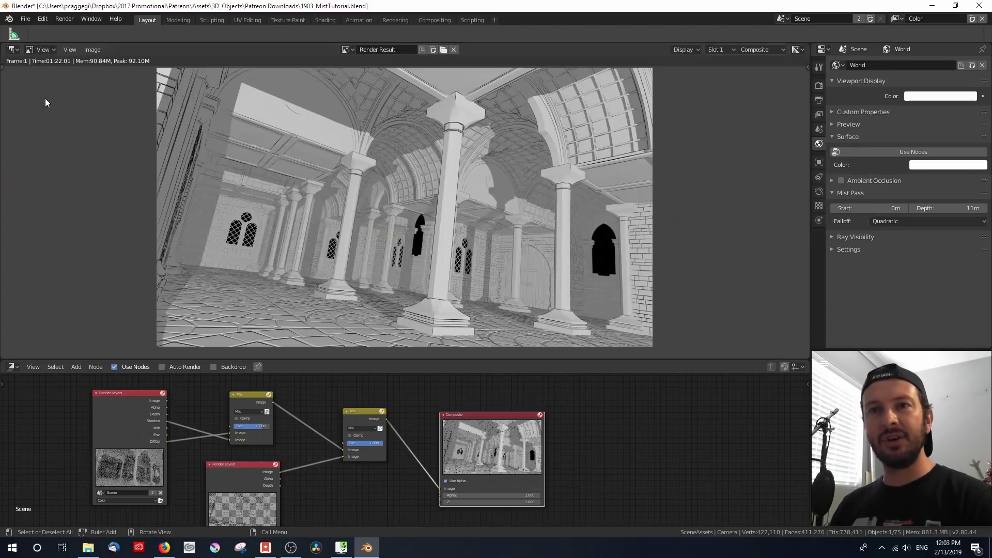
Re-render the Color view layer from its Render Layers node and connect its Mist output to the Composite node's Image input
scroll(126, 405, up, 3)
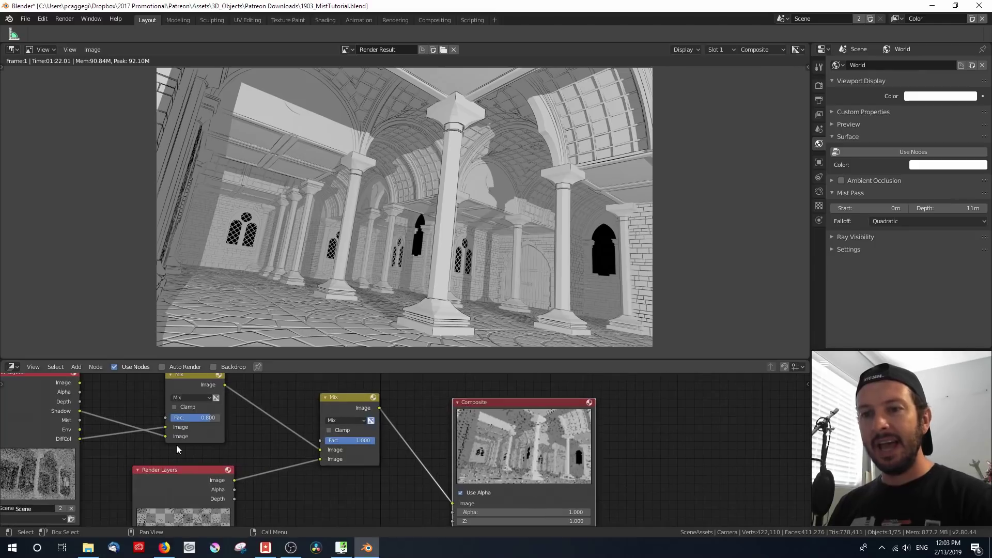
middle_drag(244, 421, 348, 471)
scroll(345, 473, up, 2)
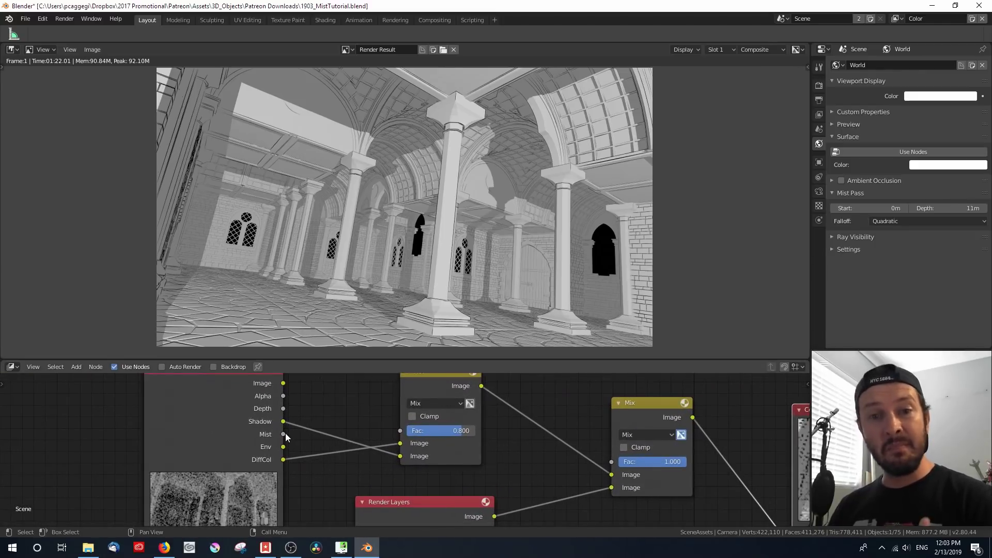
middle_drag(315, 455, 330, 392)
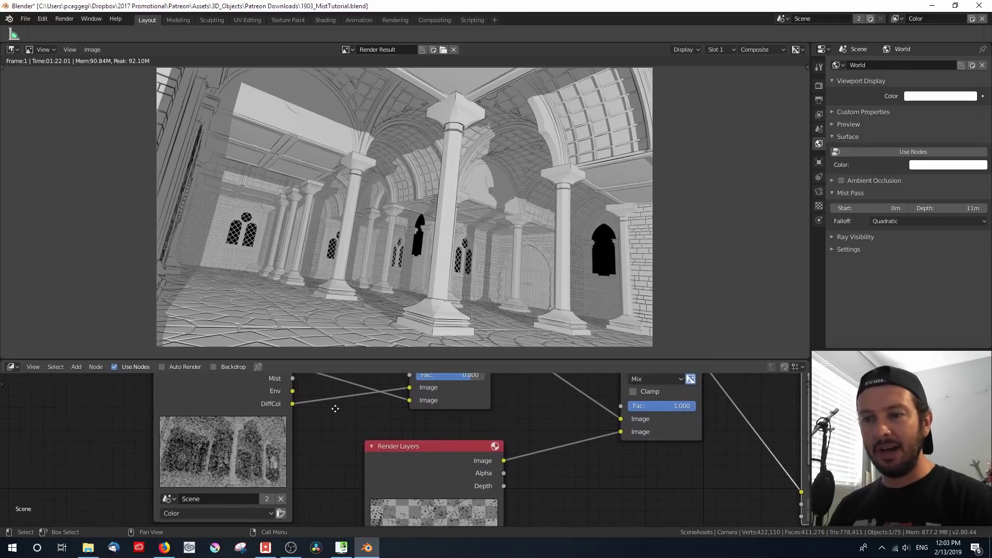
mouse_move(340, 428)
middle_down()
mouse_move(360, 499)
mouse_move(341, 409)
mouse_move(331, 415)
middle_up()
click(273, 509)
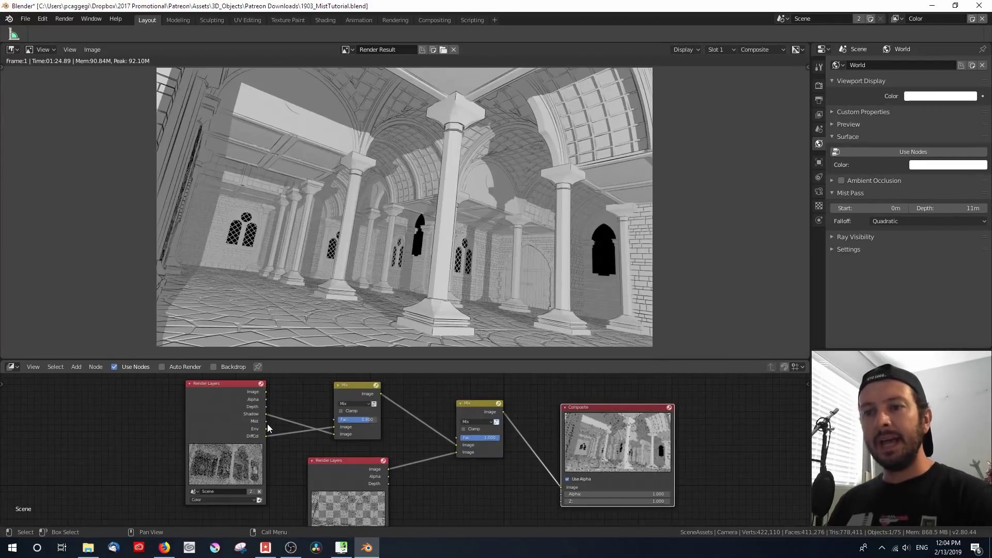
drag(266, 421, 563, 488)
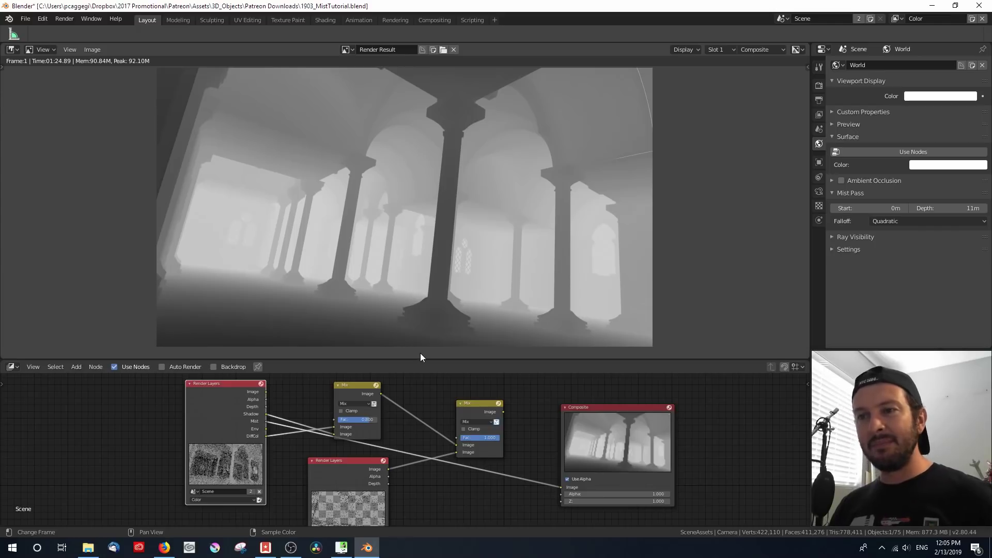
Join the render result area and the compositor area so the node editor fills the whole space
drag(421, 358, 421, 354)
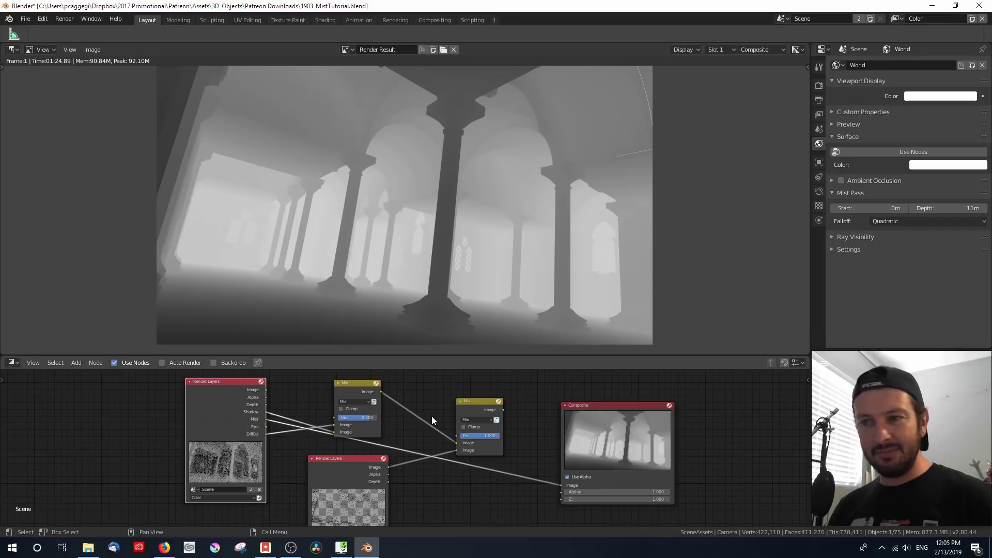
right_click(415, 355)
click(413, 356)
click(410, 333)
scroll(397, 265, up, 1)
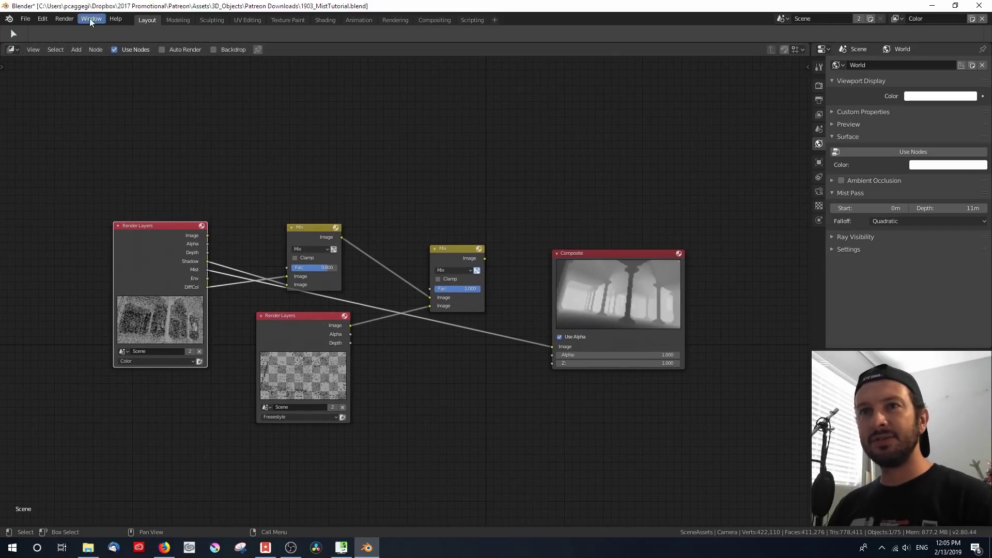
Enable the compositor's backdrop and fit it to the available space
click(213, 49)
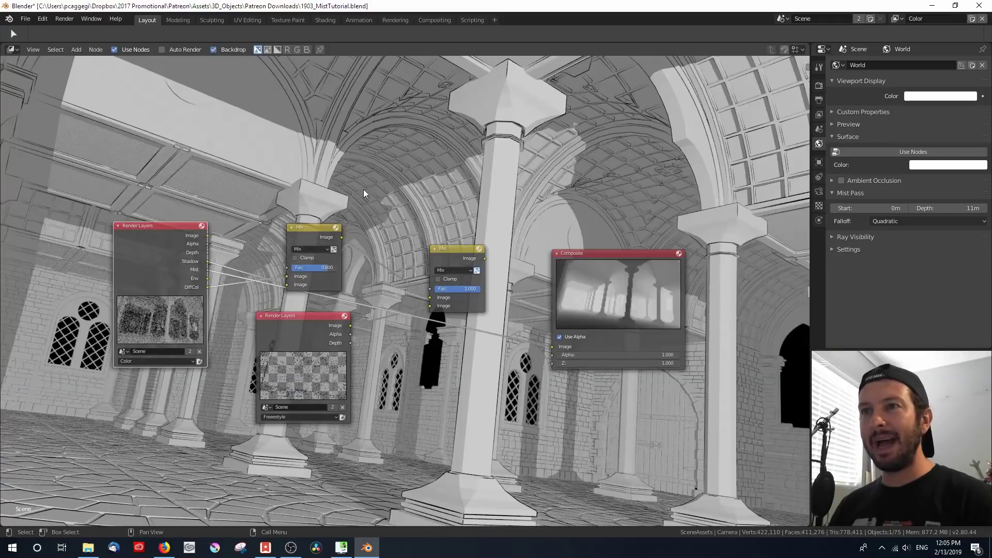
scroll(385, 171, down, 1)
scroll(386, 170, up, 1)
scroll(385, 171, down, 1)
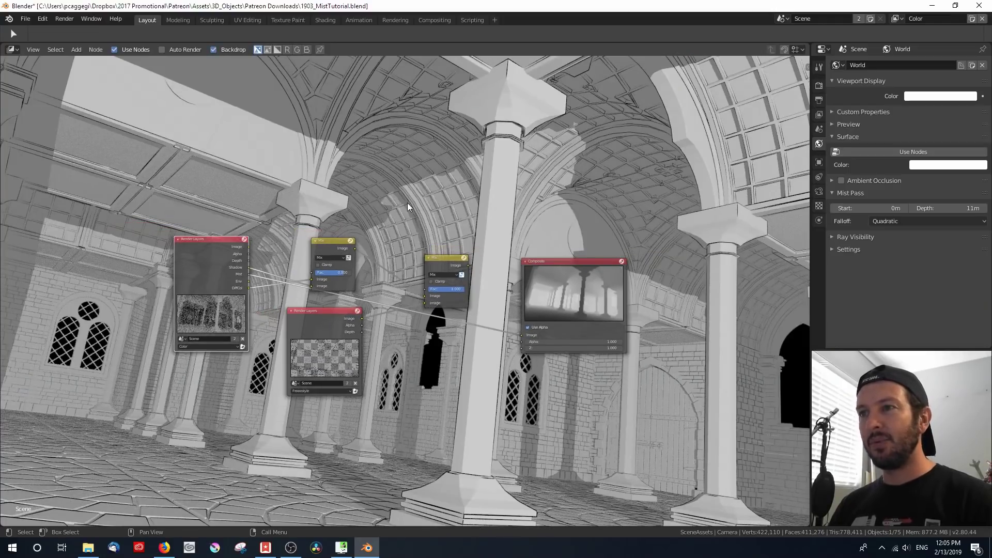
click(34, 49)
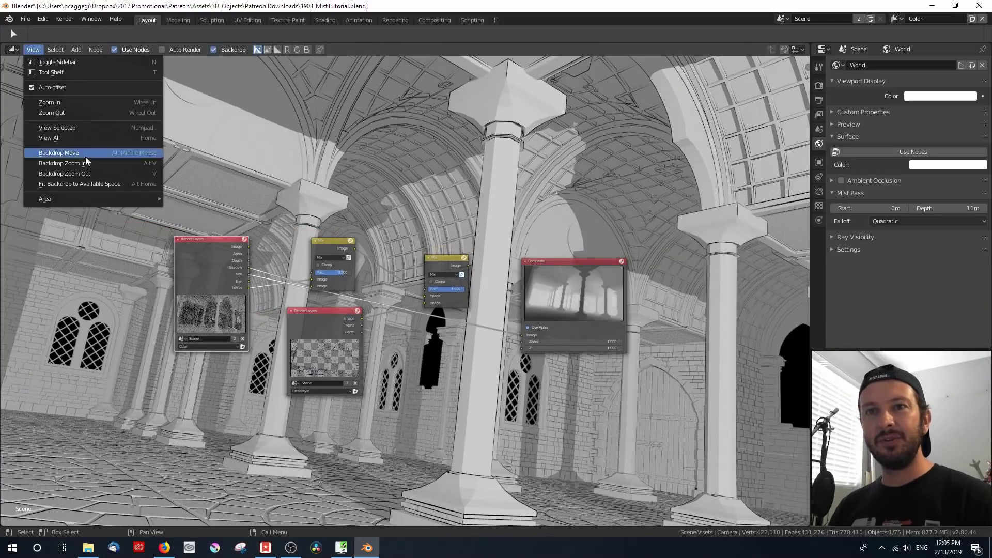
click(98, 185)
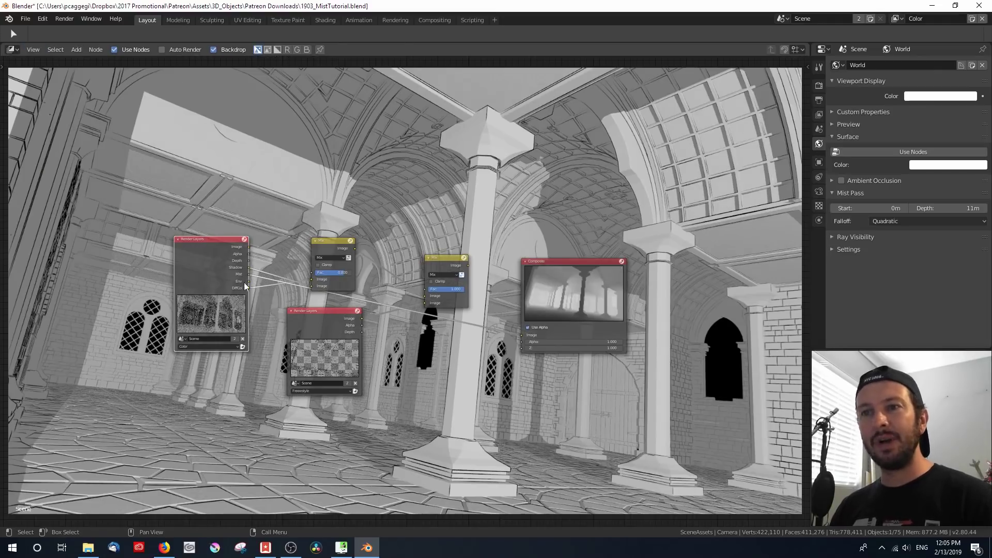
Move the Composite node lower and farther away from the Mix nodes, with the whole node tree in view
drag(562, 295, 609, 355)
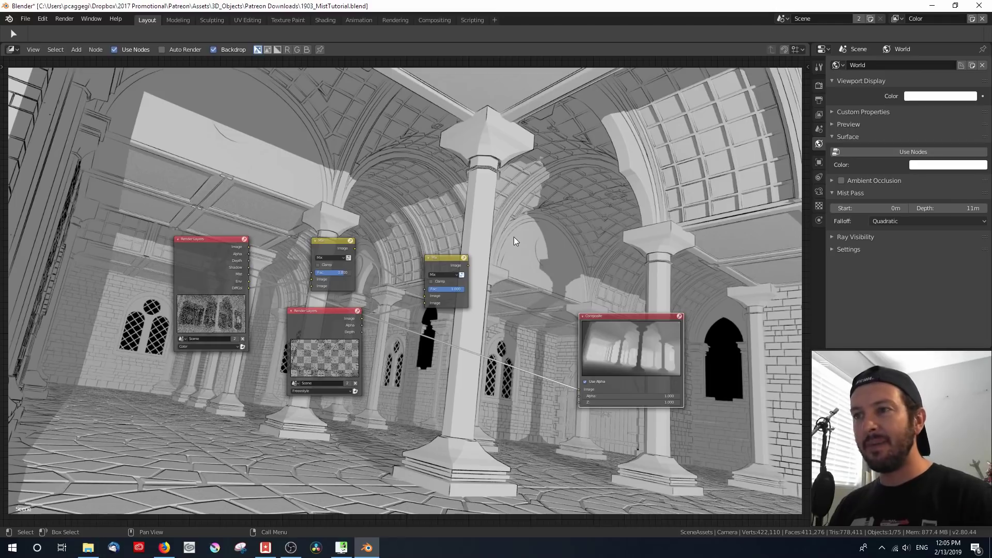
middle_drag(514, 237, 432, 323)
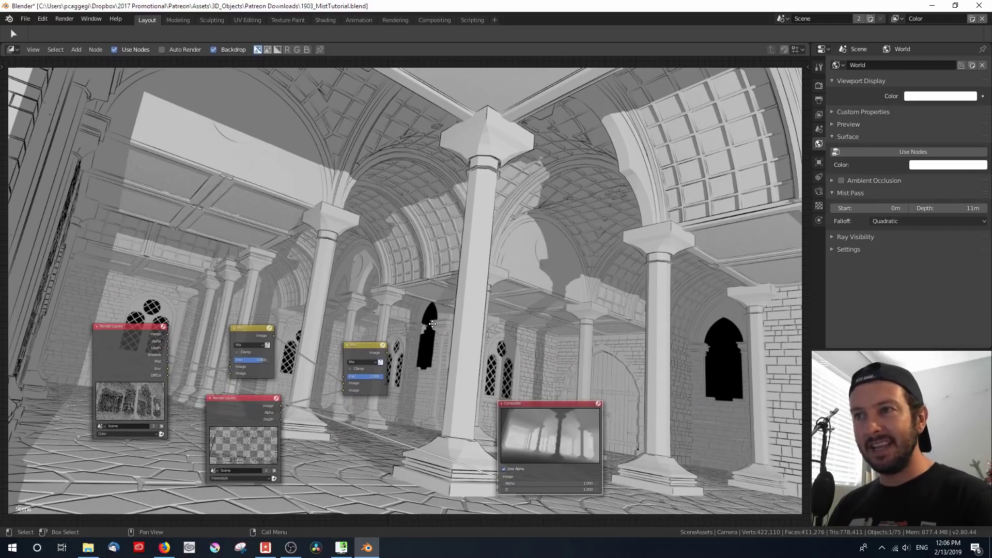
middle_drag(433, 324, 393, 339)
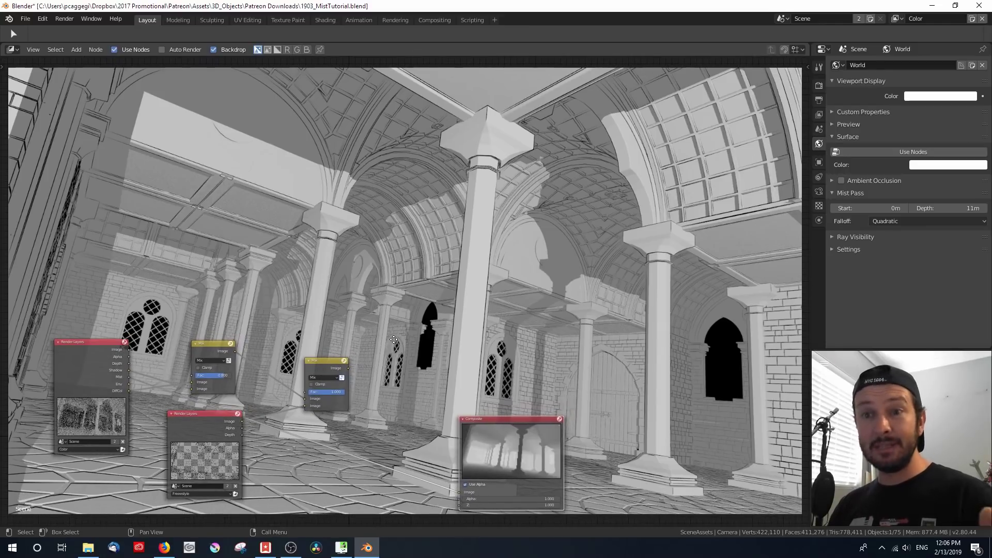
scroll(393, 339, up, 2)
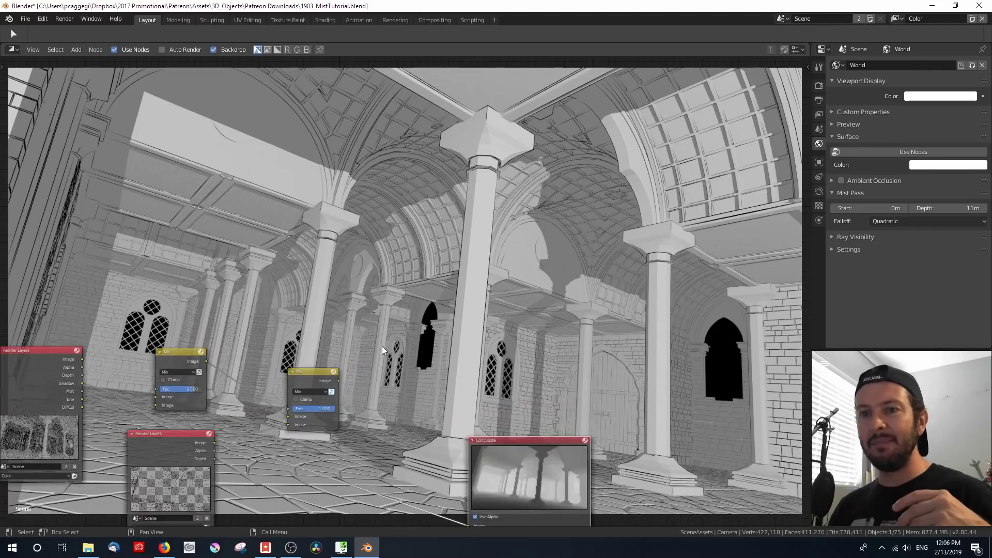
middle_drag(394, 339, 450, 302)
scroll(445, 315, up, 1)
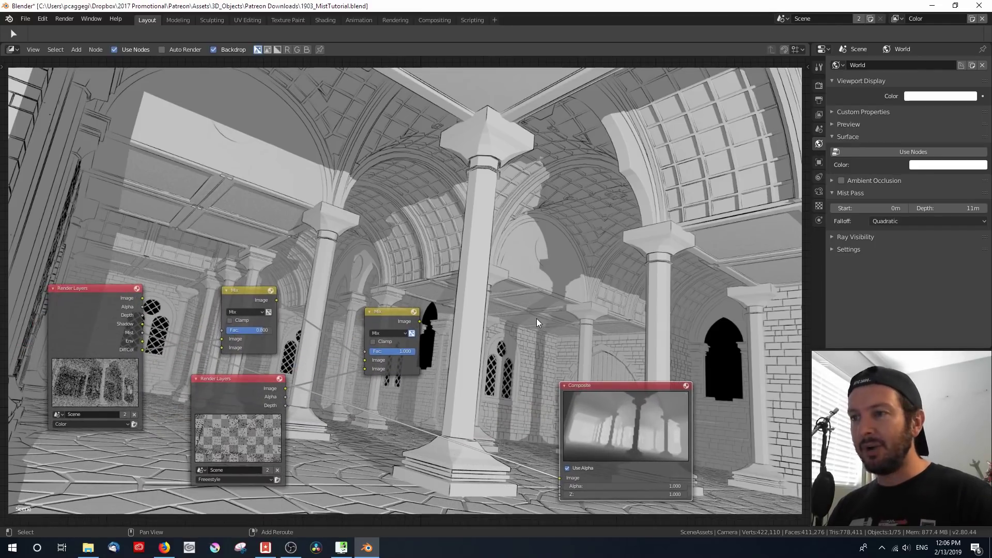
Add a Viewer output node above the Composite node and connect the final Mix node's Image output to it
key(shift+a)
mouse_move(536, 318)
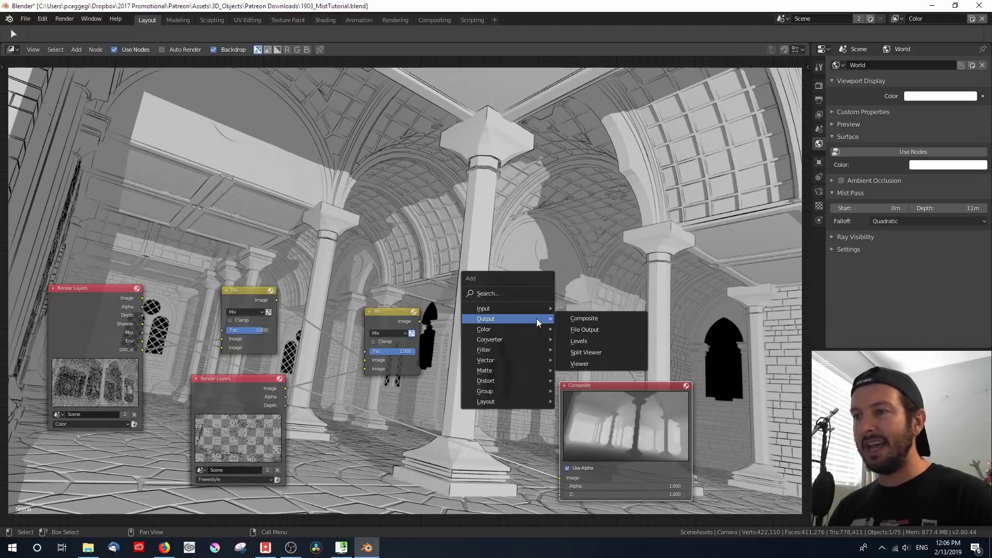
click(602, 364)
click(563, 286)
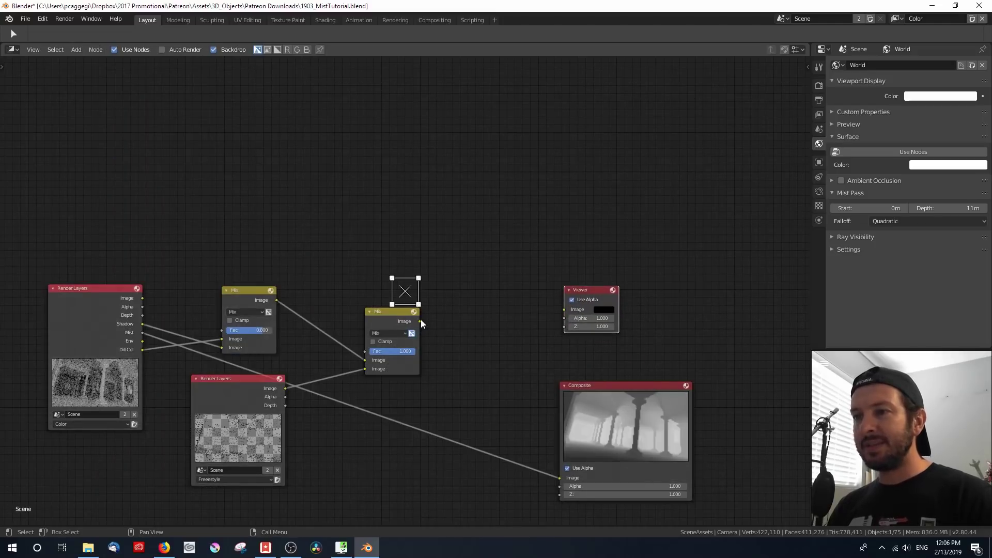
drag(420, 321, 612, 296)
click(628, 295)
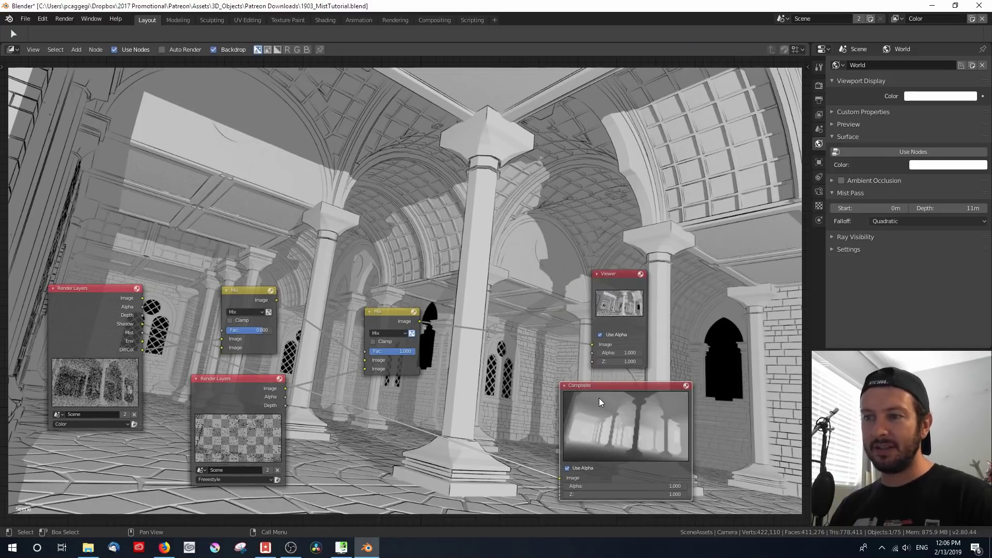
Collapse the Composite node and clear it out of the way, and widen and reposition the Viewer node
click(565, 385)
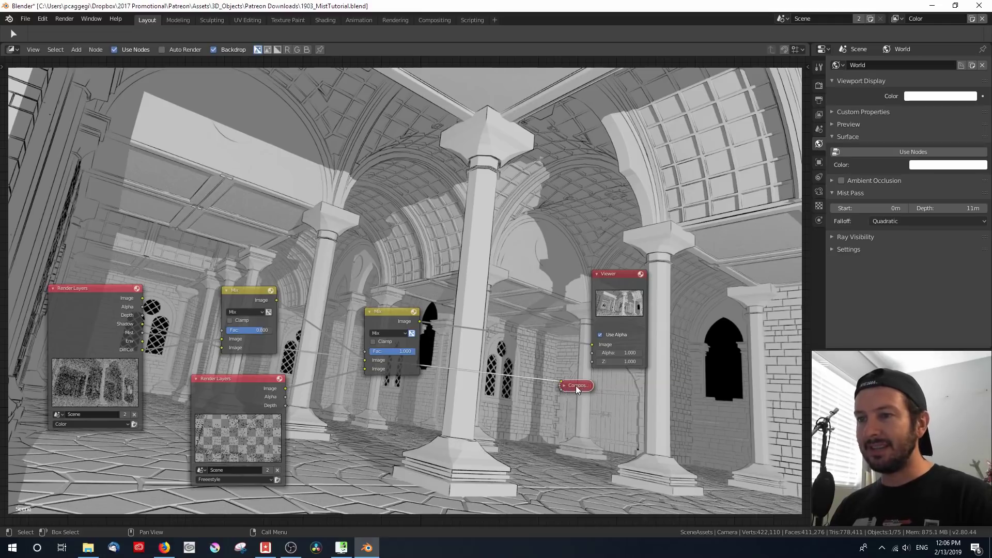
drag(575, 386, 633, 470)
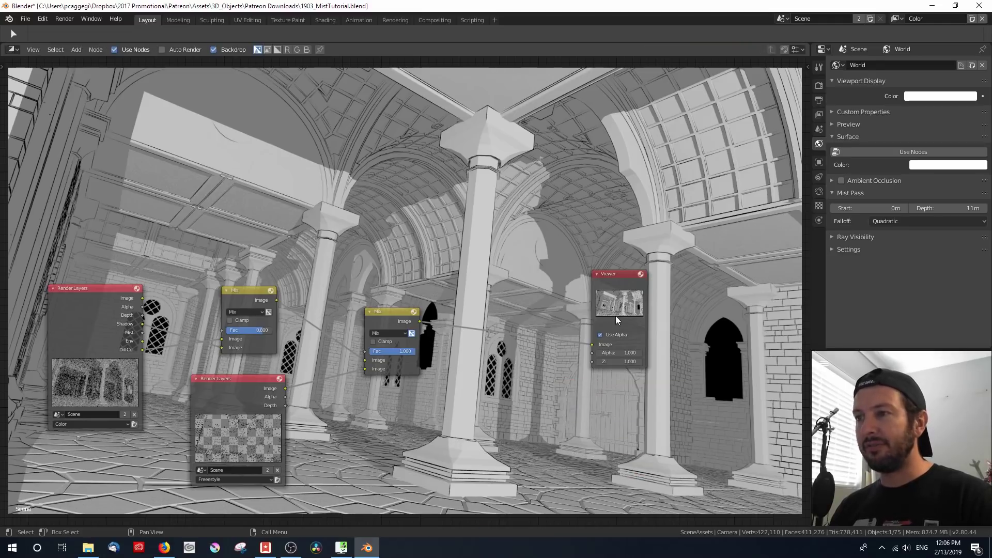
drag(597, 288, 523, 285)
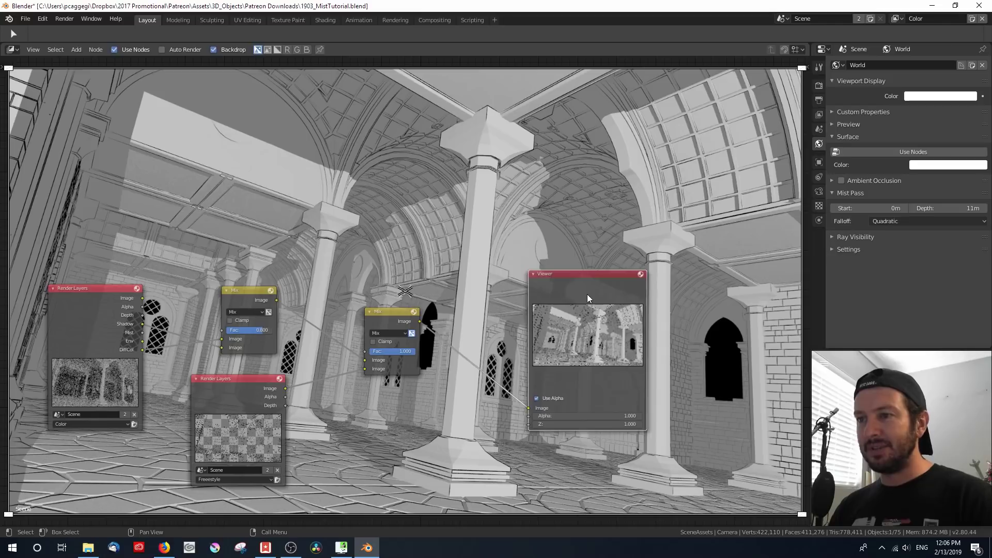
drag(590, 296, 623, 327)
Rearrange both Mix nodes and the Color Render Layers node lower over the backdrop, undoing one misplaced change
drag(386, 316, 446, 314)
key(ctrl+z)
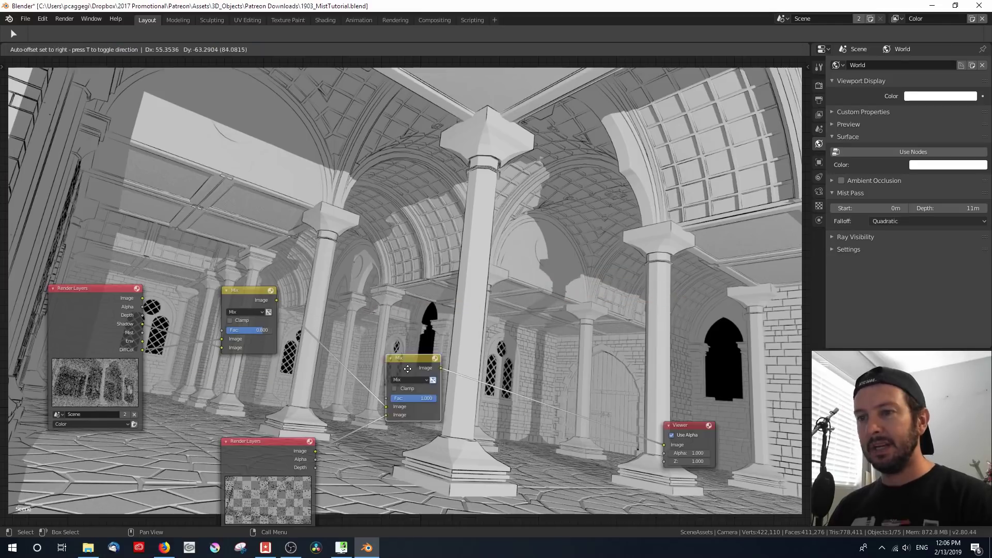
drag(237, 290, 273, 339)
mouse_move(86, 297)
mouse_down()
mouse_move(105, 314)
mouse_move(86, 304)
mouse_up()
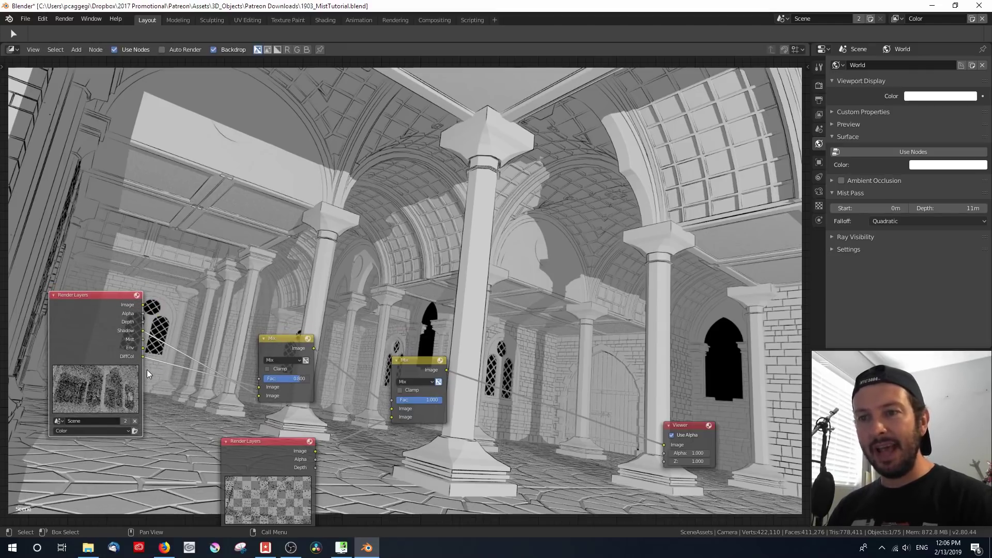
Raise the first Mix node's factor to 1.000
scroll(208, 357, up, 2)
middle_drag(242, 352, 289, 286)
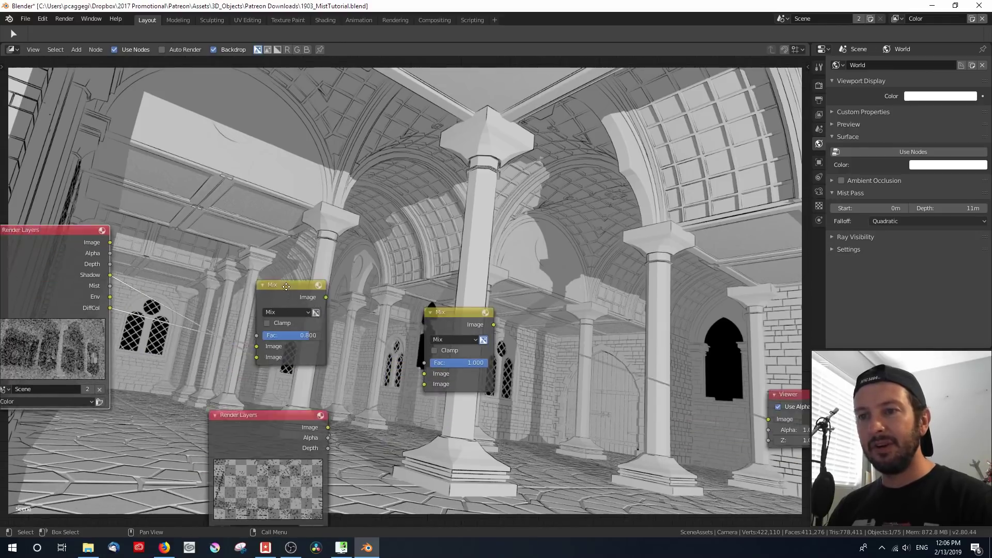
scroll(297, 282, up, 2)
drag(308, 327, 330, 327)
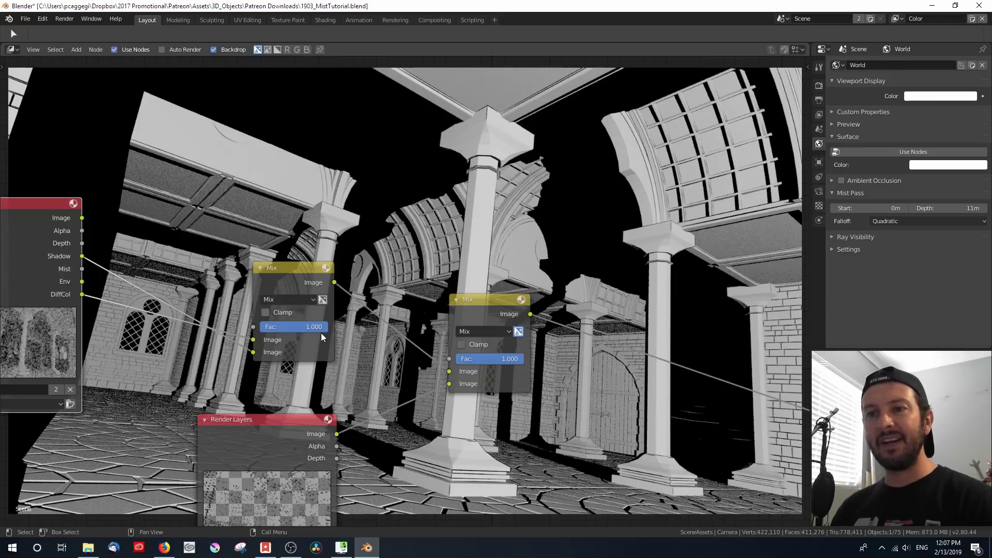
Set the first Mix node's factor to 0.8
scroll(292, 309, down, 3)
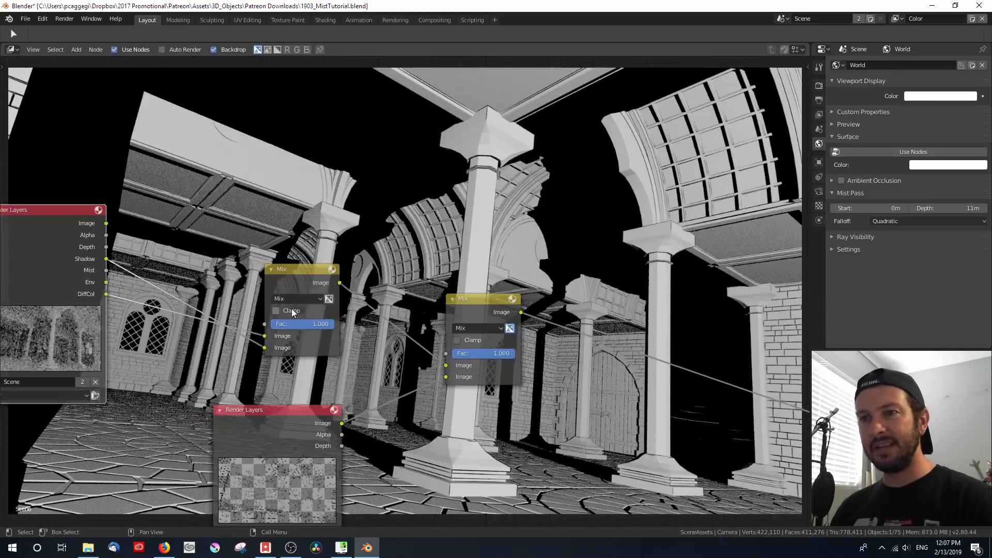
middle_drag(293, 316, 150, 424)
scroll(141, 426, up, 3)
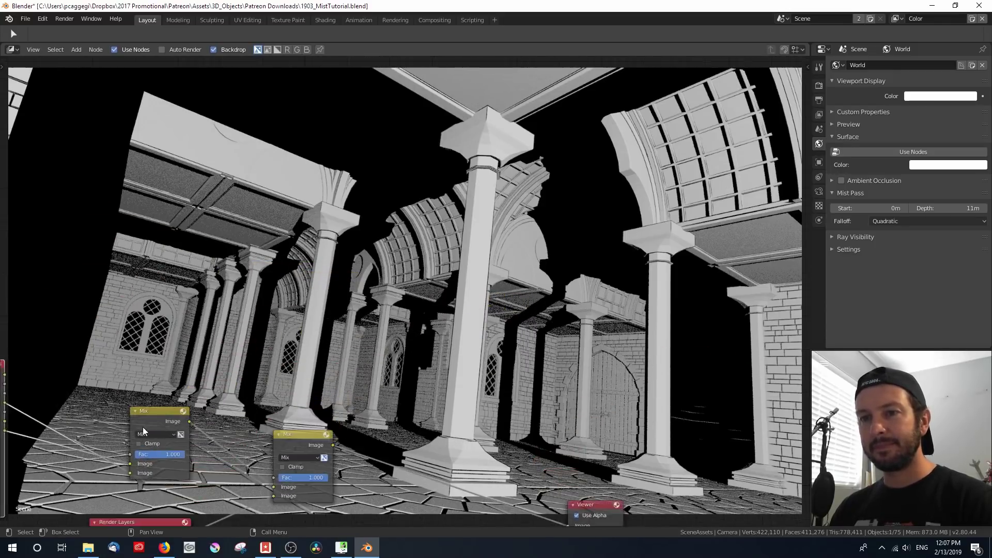
click(155, 467)
text(0.8)
key(Return)
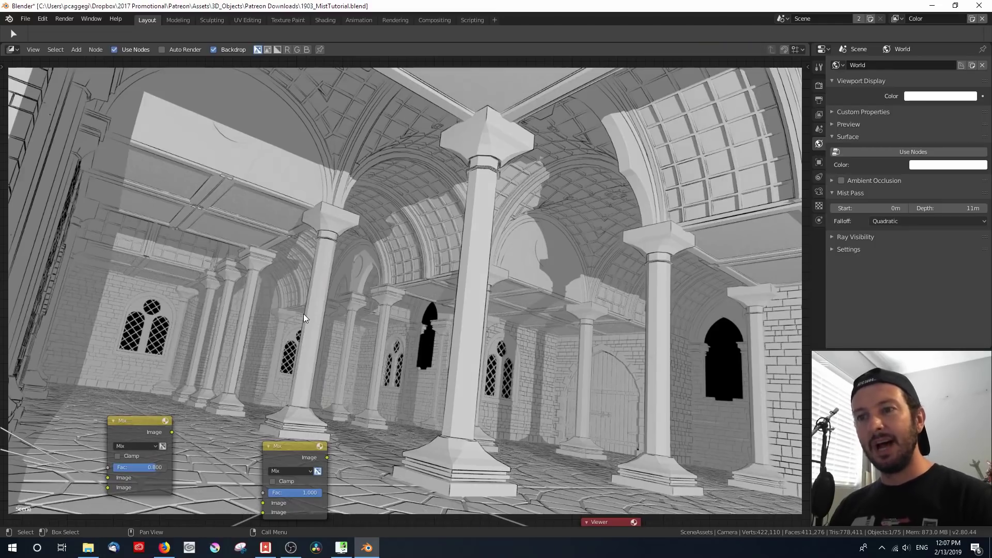
Bring the Viewer node closer to the second Mix node and move the Freestyle Render Layers node lower
scroll(303, 314, down, 3)
middle_drag(169, 381, 267, 310)
scroll(296, 316, up, 4)
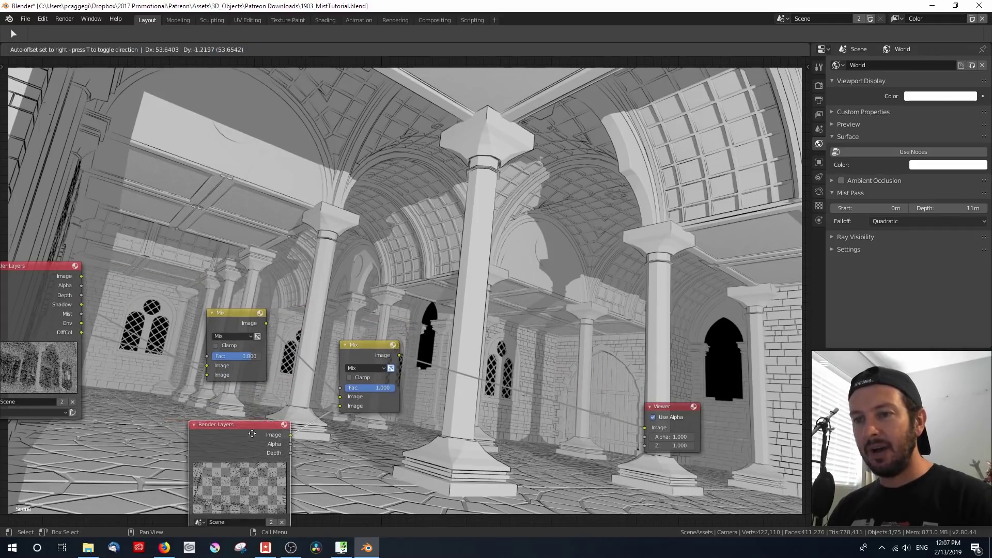
drag(242, 431, 254, 424)
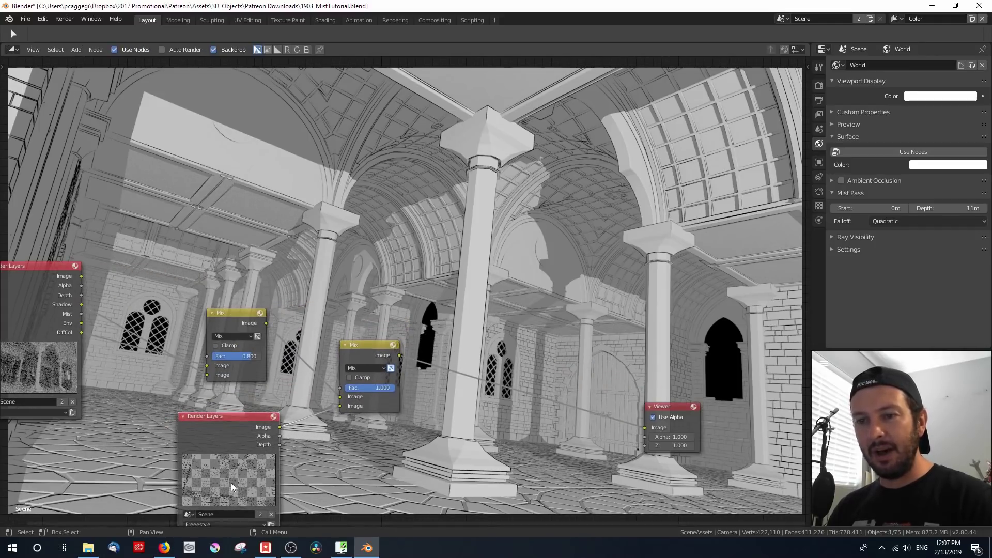
drag(670, 409, 545, 402)
middle_drag(289, 447, 301, 465)
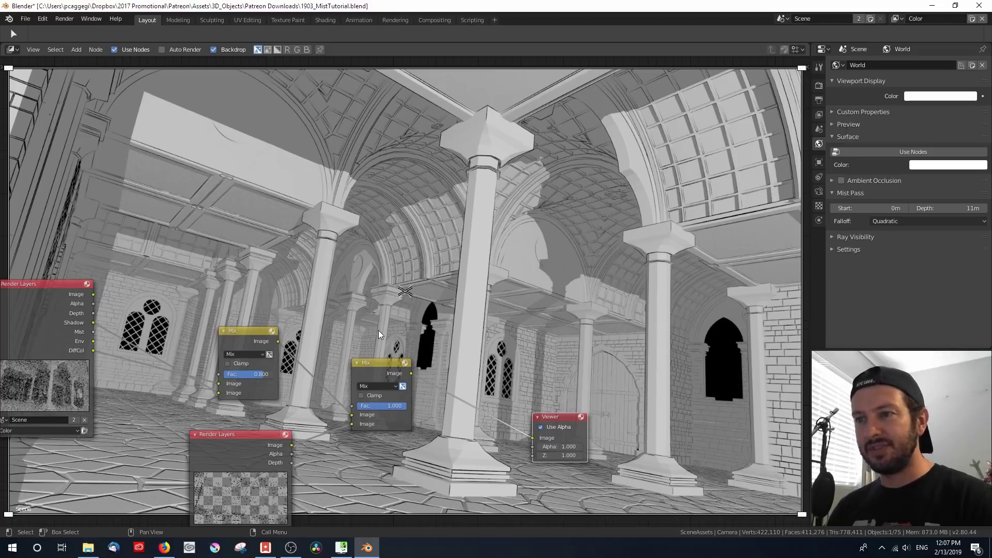
drag(256, 445, 241, 472)
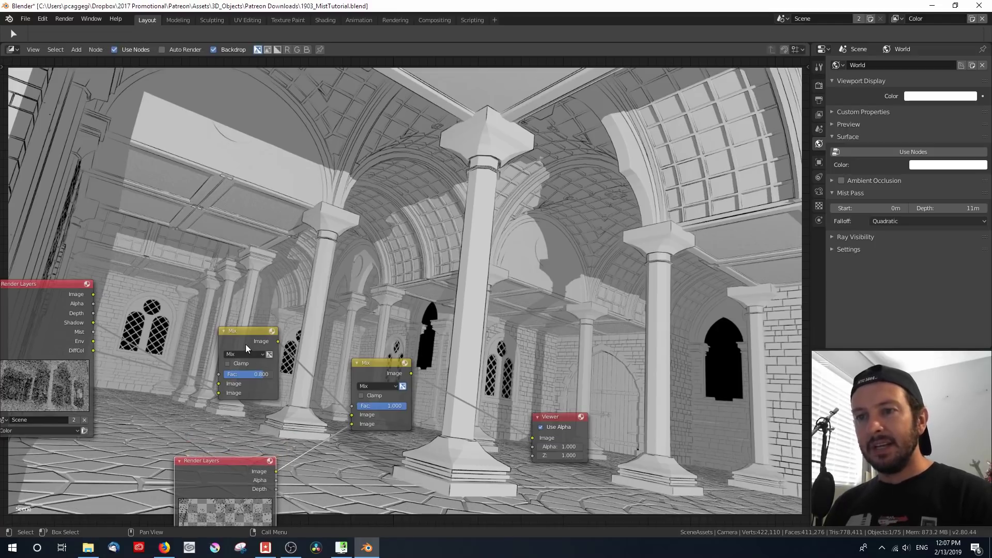
Spread both Mix nodes apart and reposition the Color Render Layers node farther from the first Mix node
mouse_move(245, 344)
mouse_down()
mouse_move(255, 327)
mouse_move(236, 349)
mouse_up()
drag(364, 370, 383, 397)
scroll(343, 381, down, 2)
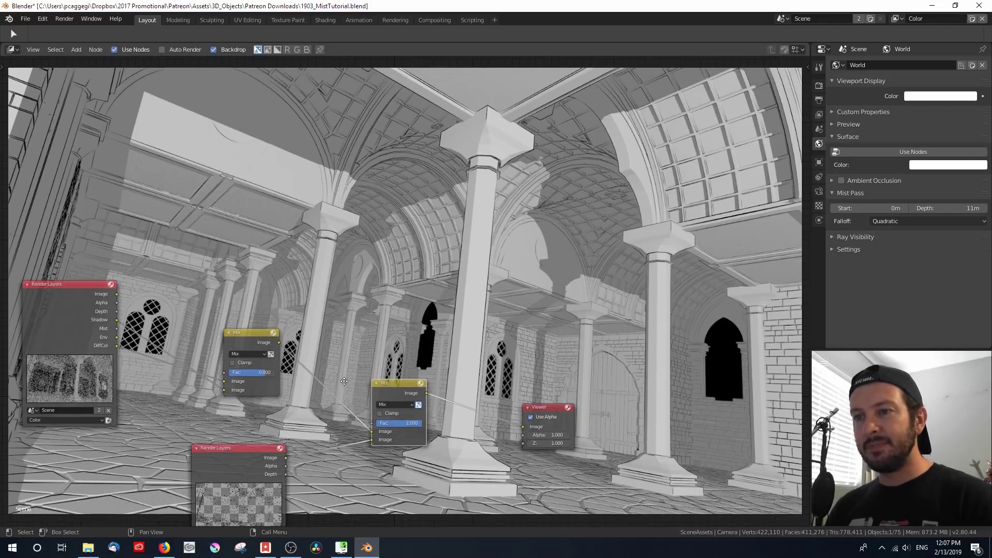
middle_drag(343, 381, 350, 448)
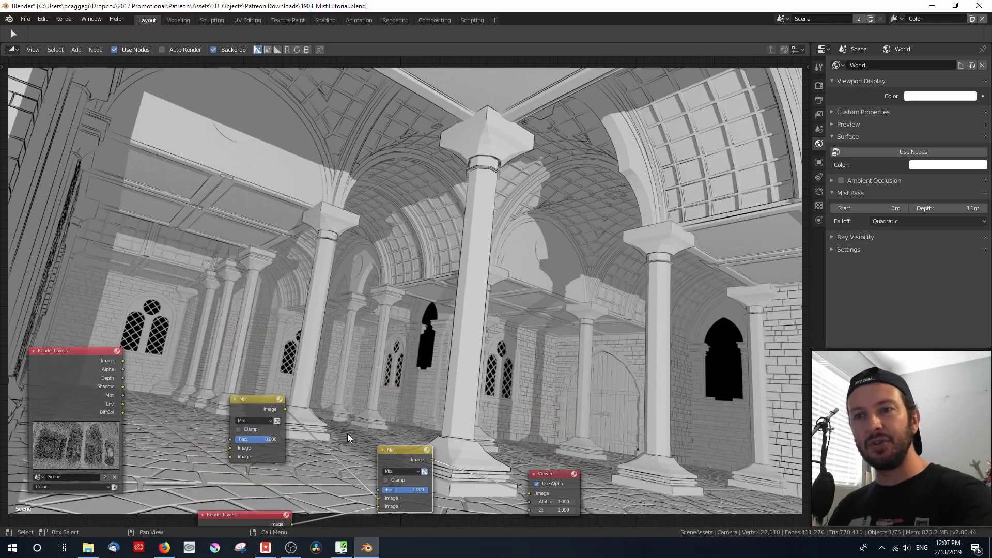
middle_drag(352, 420, 452, 370)
drag(174, 338, 129, 355)
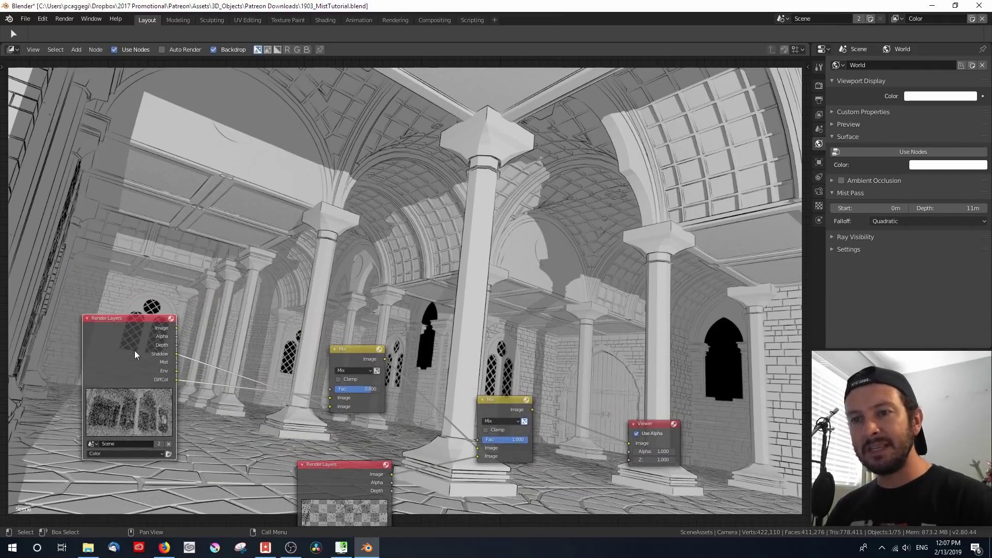
drag(355, 359, 328, 357)
Nudge the first Mix node lower and connect the Color Render Layers node's Mist output to its Fac input
scroll(234, 396, up, 4)
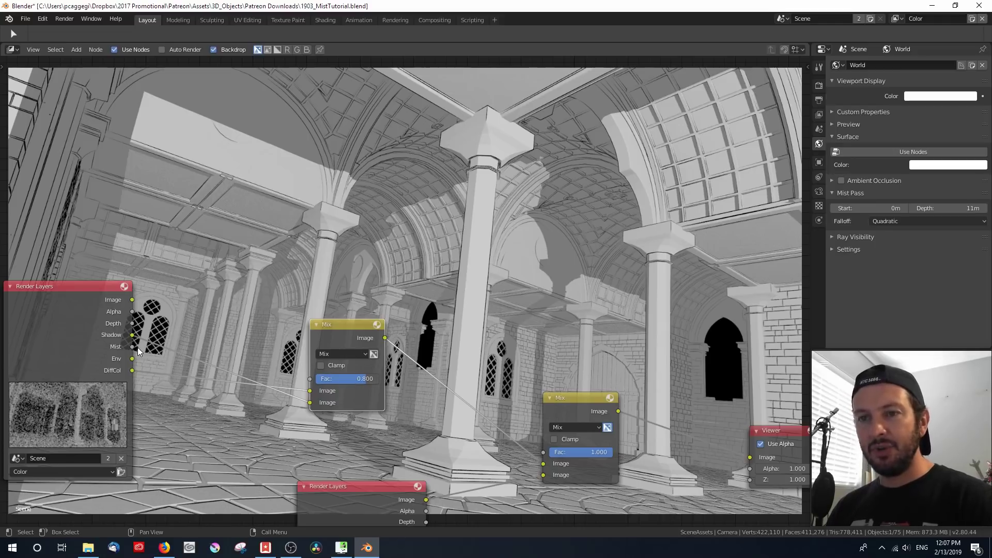
drag(347, 336, 358, 350)
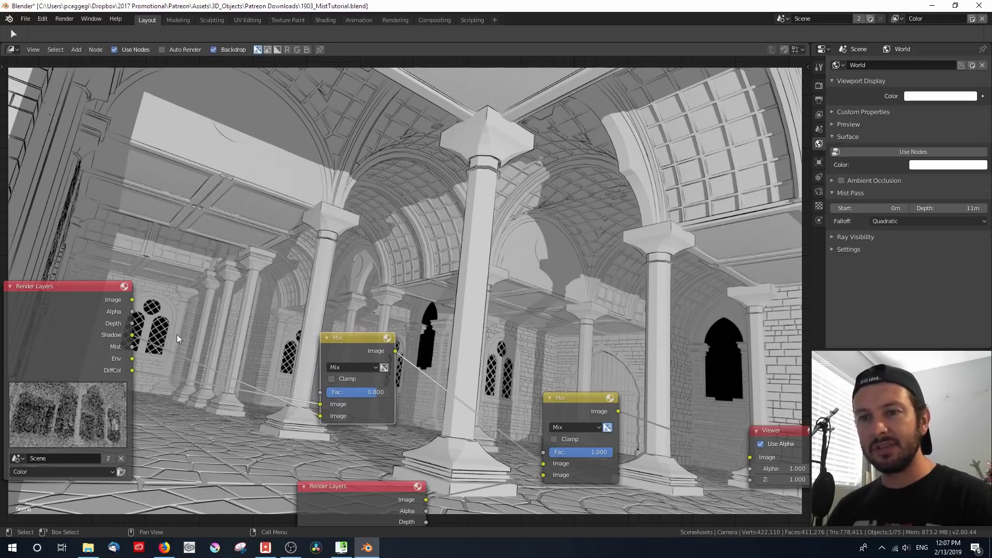
click(133, 346)
drag(133, 347, 320, 394)
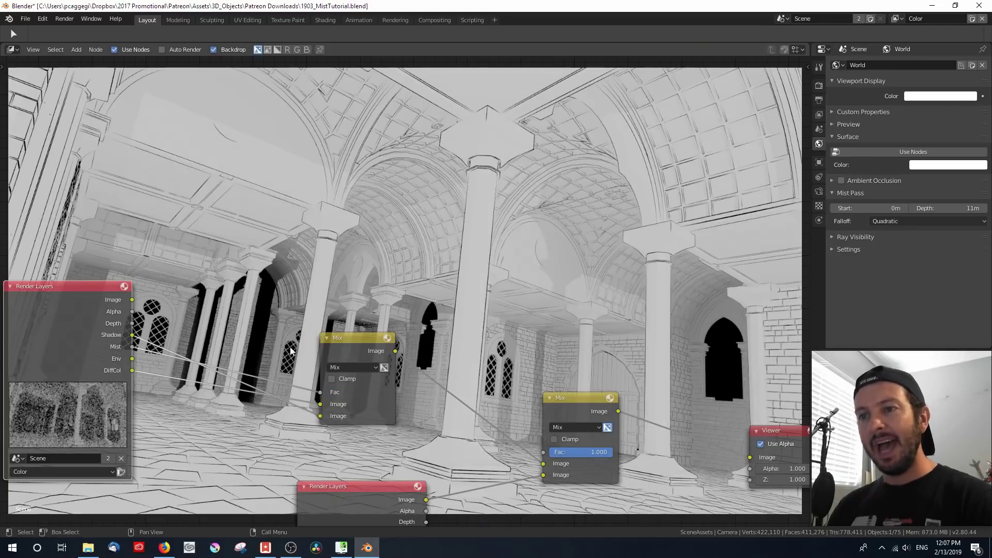
scroll(319, 394, down, 2)
middle_drag(288, 332, 301, 426)
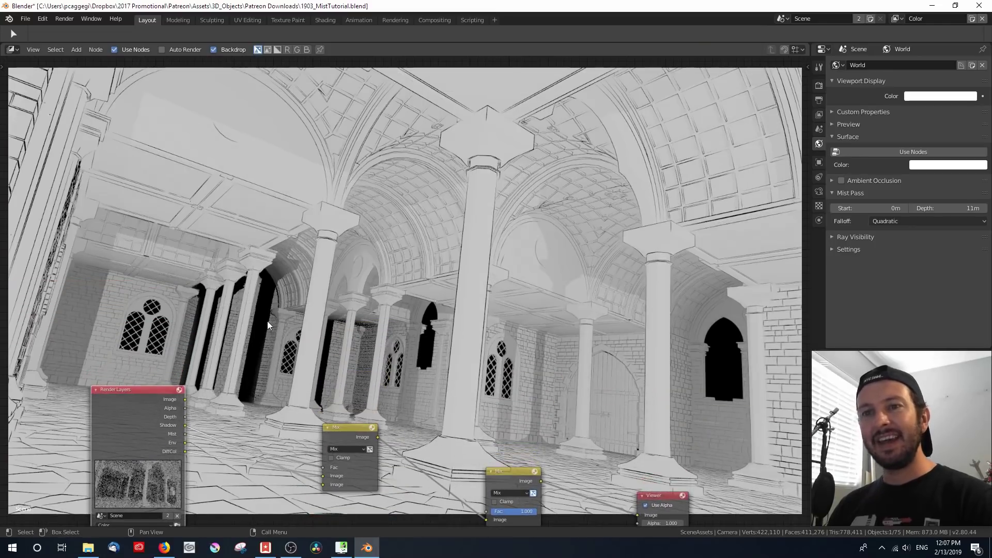
scroll(267, 321, down, 1)
scroll(268, 322, up, 1)
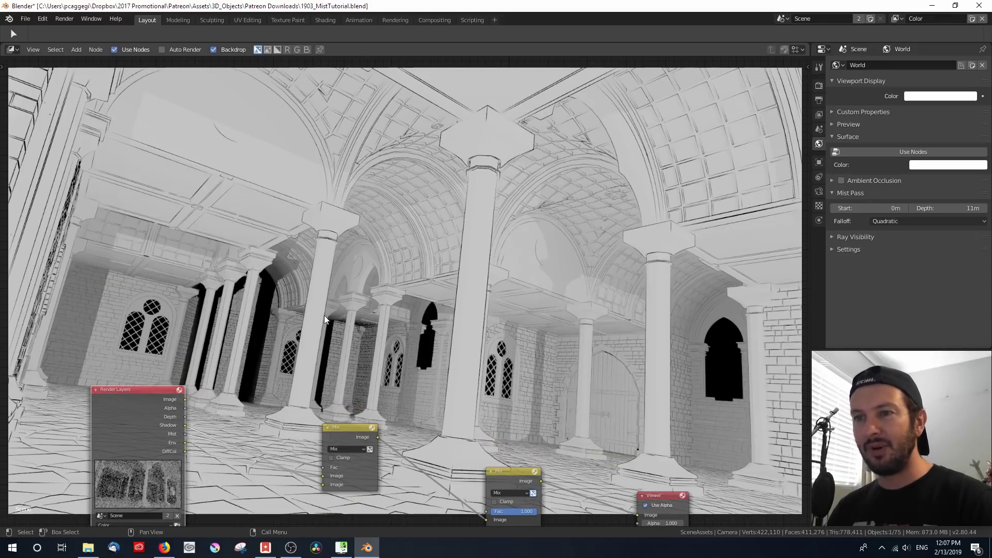
Swap the links feeding the two Image inputs of the first Mix node
middle_drag(365, 395, 345, 355)
scroll(280, 394, up, 1)
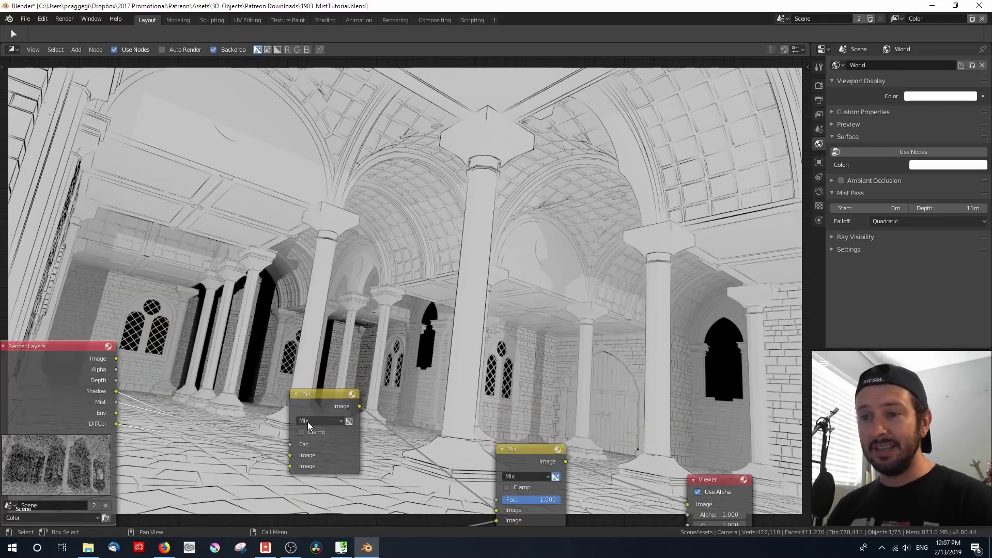
middle_drag(264, 447, 324, 414)
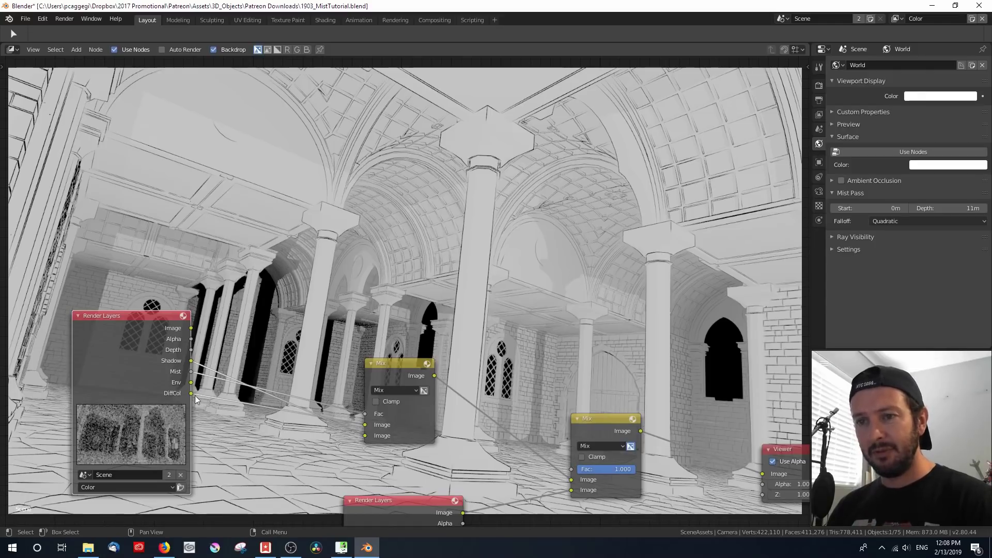
mouse_move(364, 424)
mouse_down()
mouse_move(200, 396)
mouse_move(369, 436)
mouse_up()
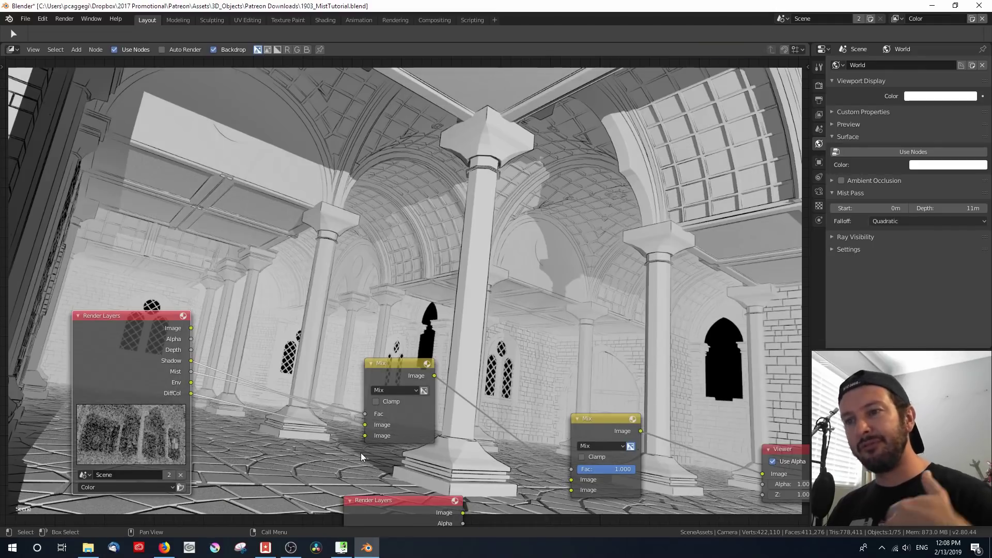
scroll(333, 442, down, 1)
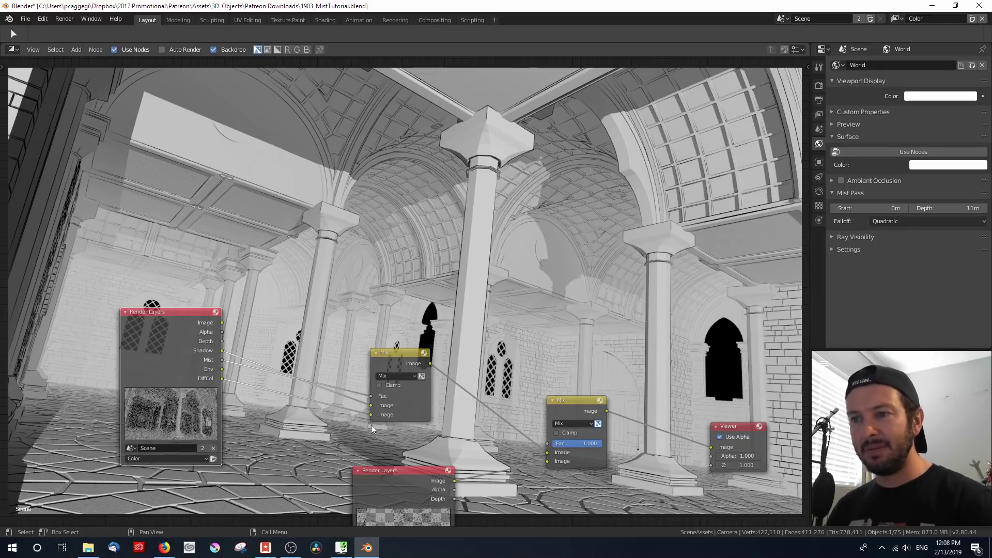
Try the Value blend type on the first Mix node, switch it to Add, and move the node slightly lower
scroll(364, 429, down, 1)
scroll(306, 398, up, 2)
mouse_move(306, 398)
middle_down()
mouse_move(268, 470)
mouse_move(280, 419)
mouse_move(315, 395)
middle_up()
click(405, 387)
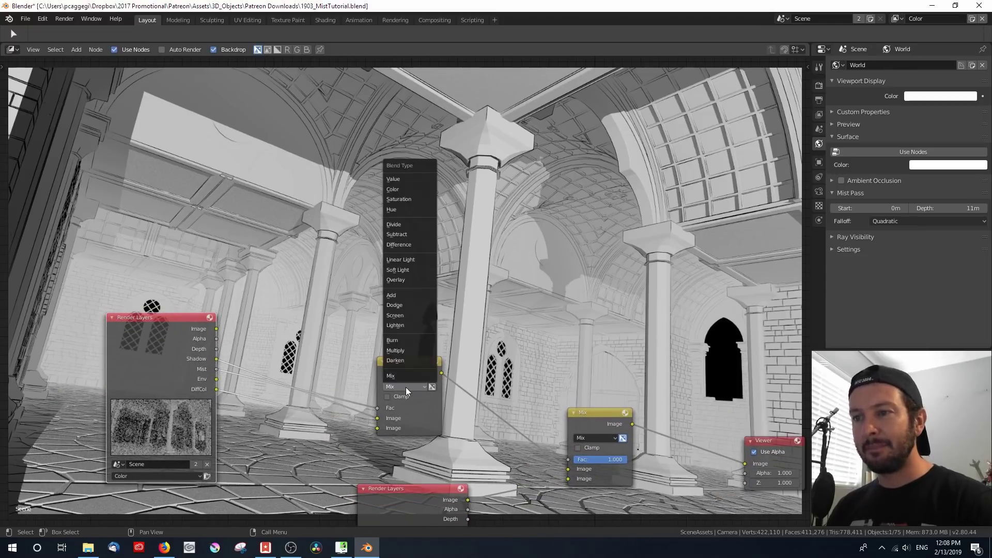
click(410, 176)
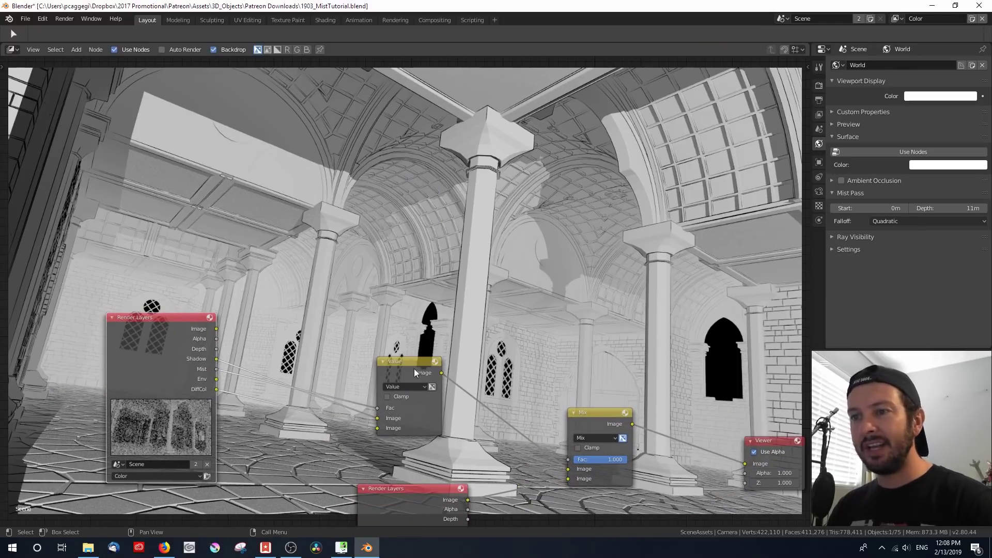
click(415, 388)
click(411, 296)
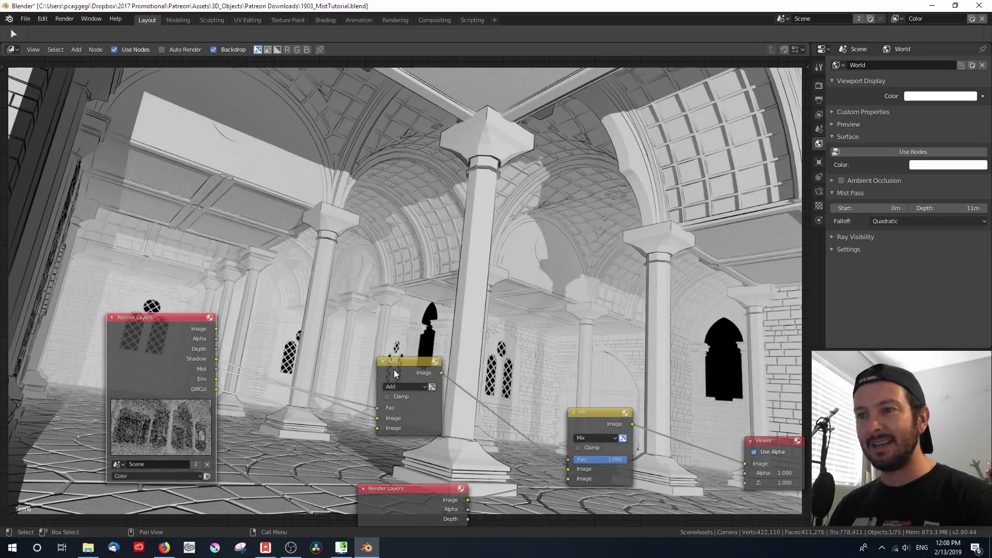
drag(394, 370, 381, 397)
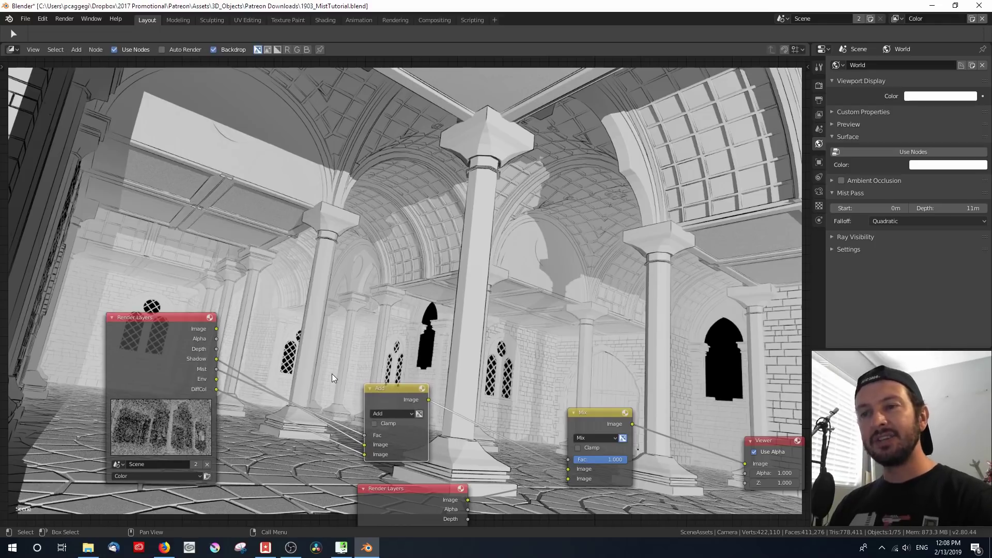
Add a Color Mix node on the link between the Add node and the final Mix node
scroll(331, 374, down, 2)
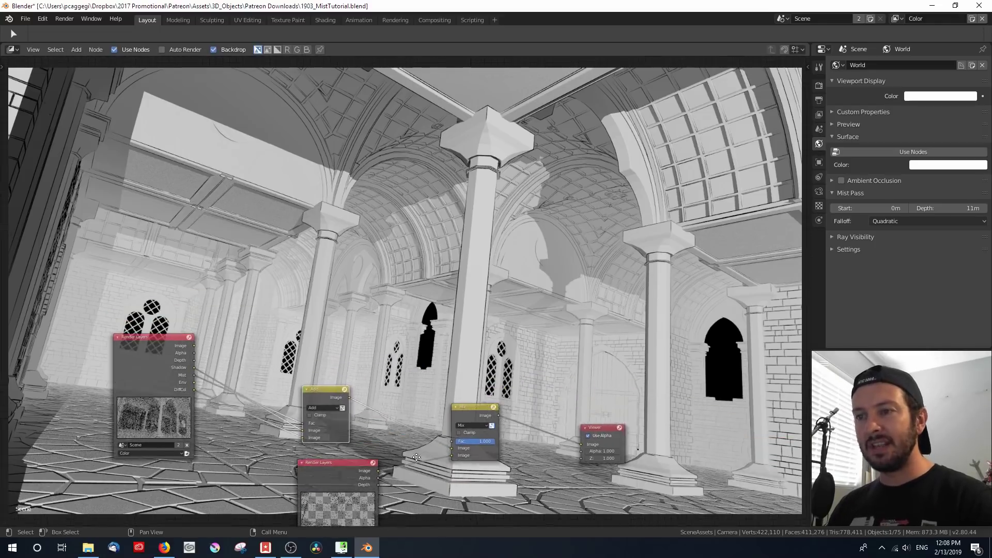
scroll(371, 364, up, 3)
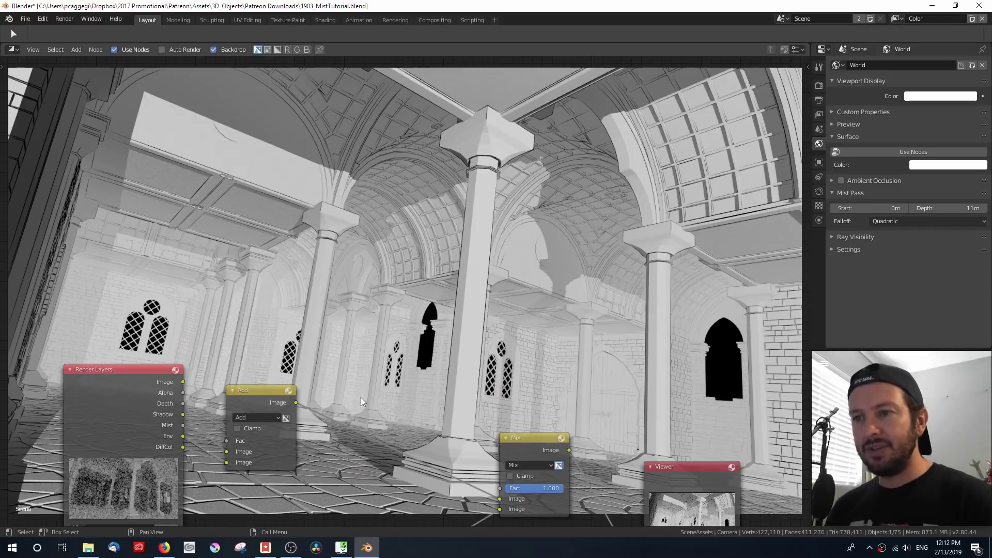
middle_drag(361, 397, 310, 341)
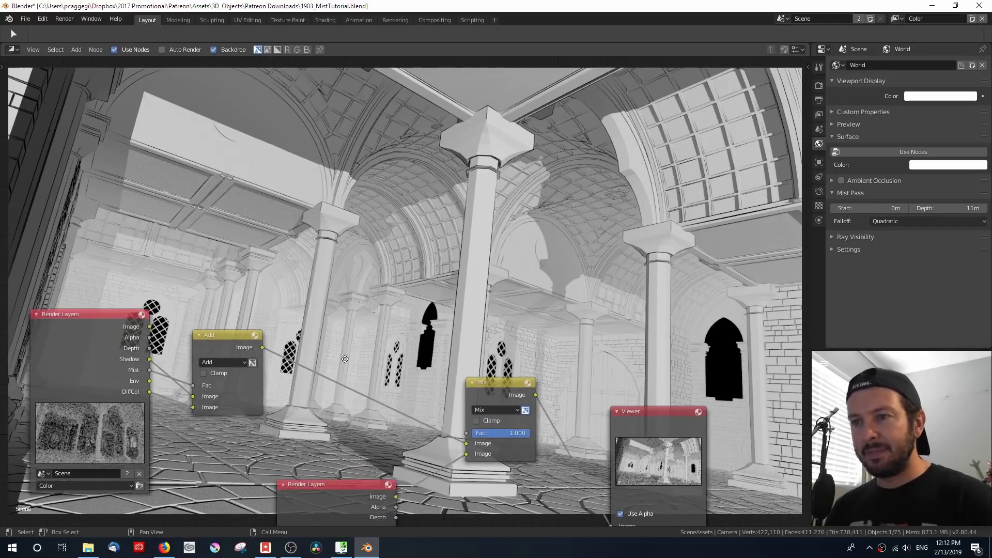
scroll(344, 370, up, 1)
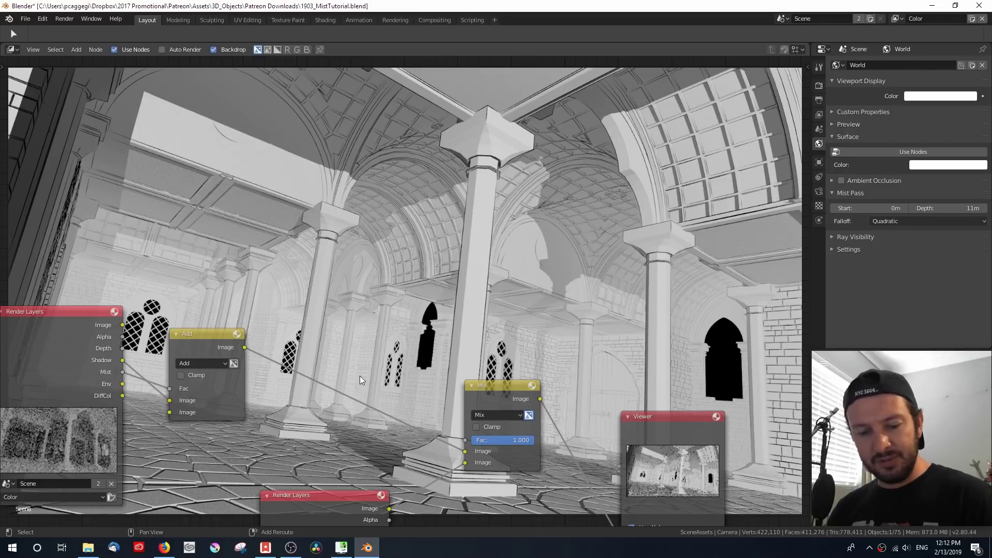
key(shift+a)
mouse_move(359, 376)
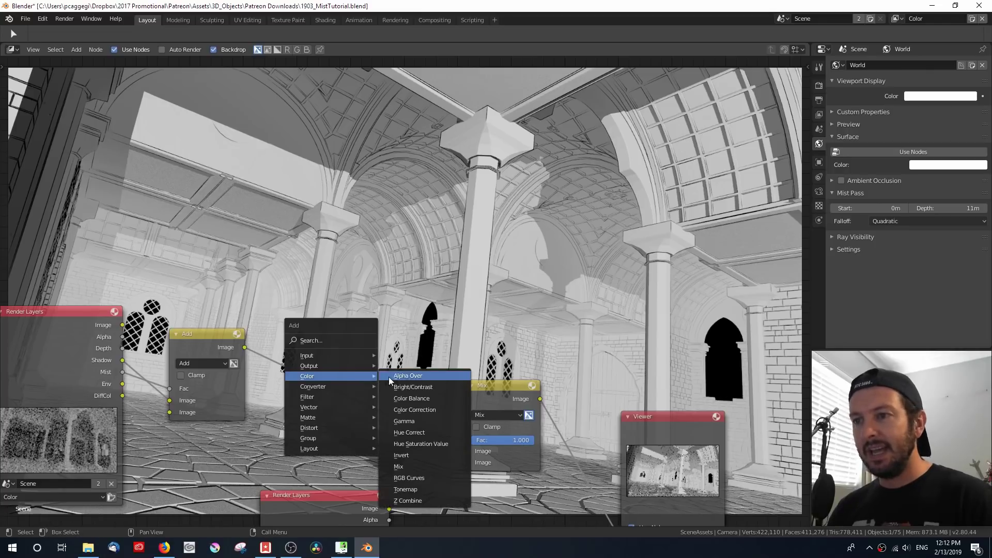
click(430, 467)
click(342, 355)
Reroute the Add node's Image output to the new Mix node's second Image input and shift that node closer to the Add node
drag(341, 422, 312, 410)
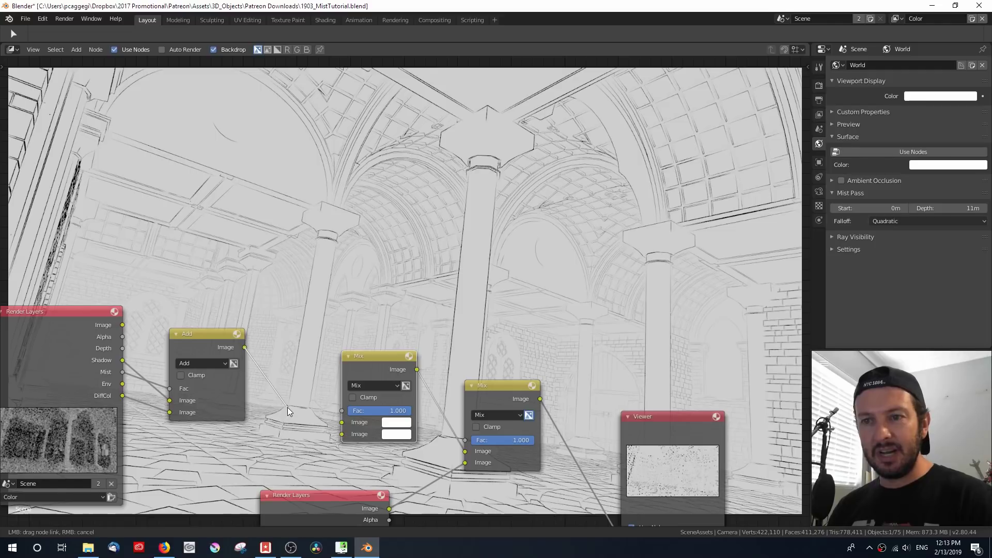
drag(288, 407, 342, 434)
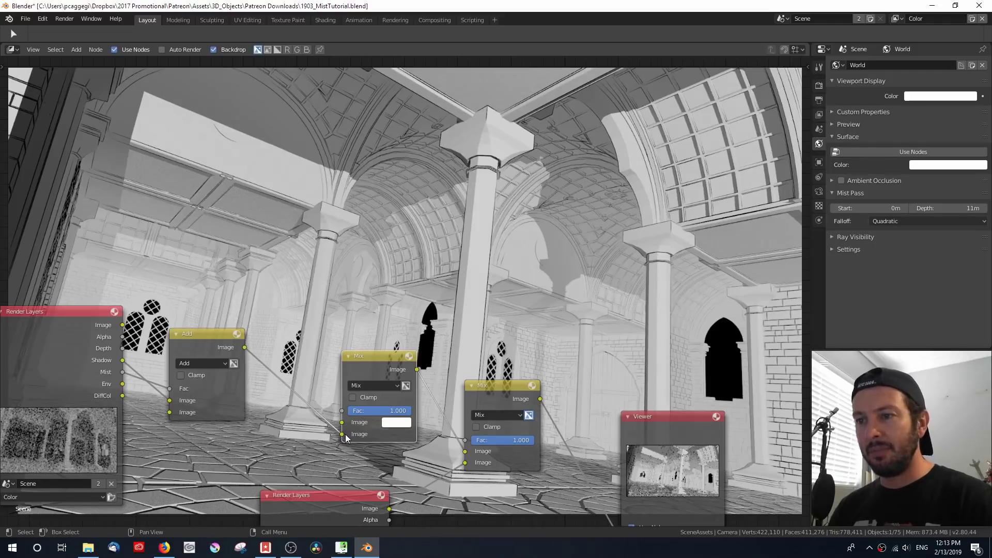
drag(379, 366, 355, 362)
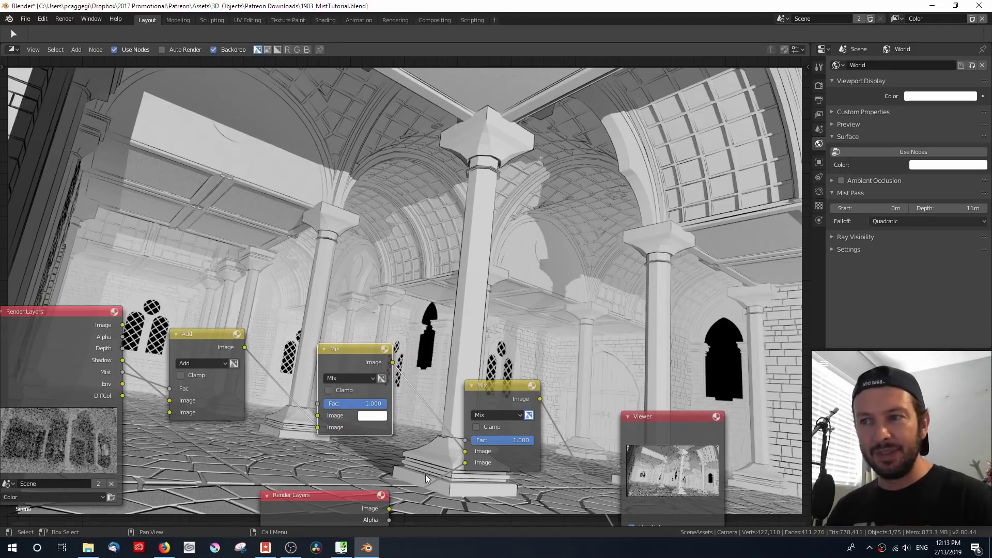
Set the middle Mix node's first Image colour to dark purple, with hue 0.709, saturation 0.728 and value 0.617
scroll(408, 454, up, 2)
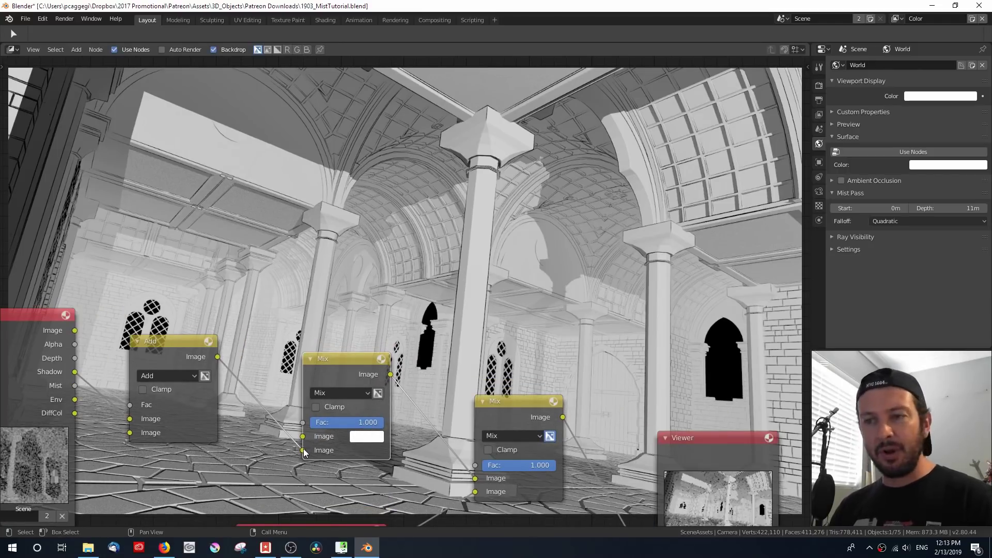
click(368, 438)
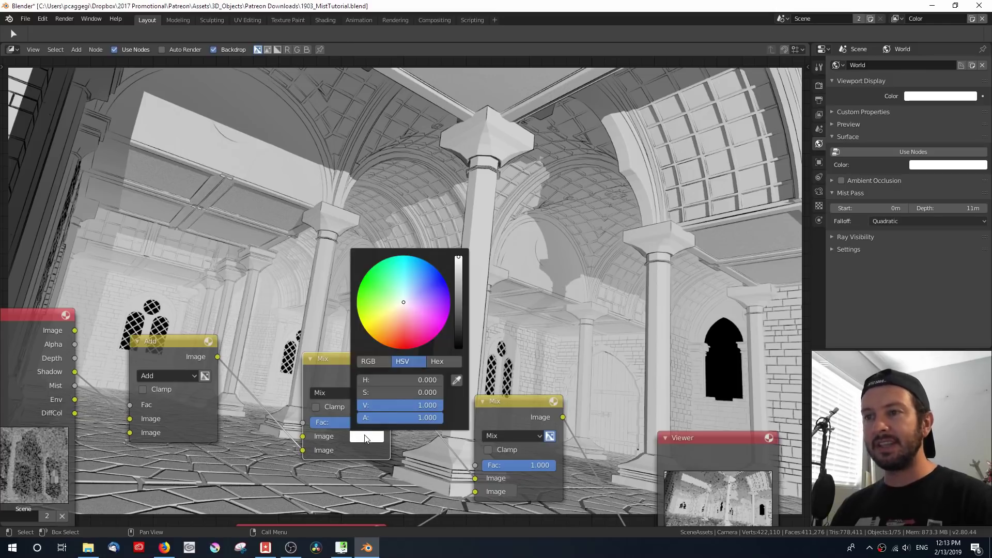
drag(430, 320, 437, 293)
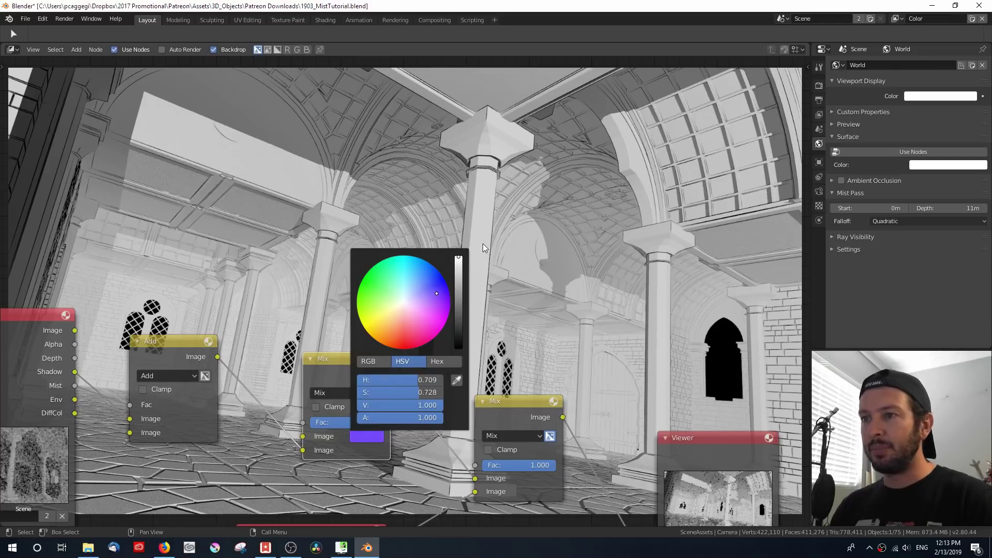
drag(458, 256, 458, 283)
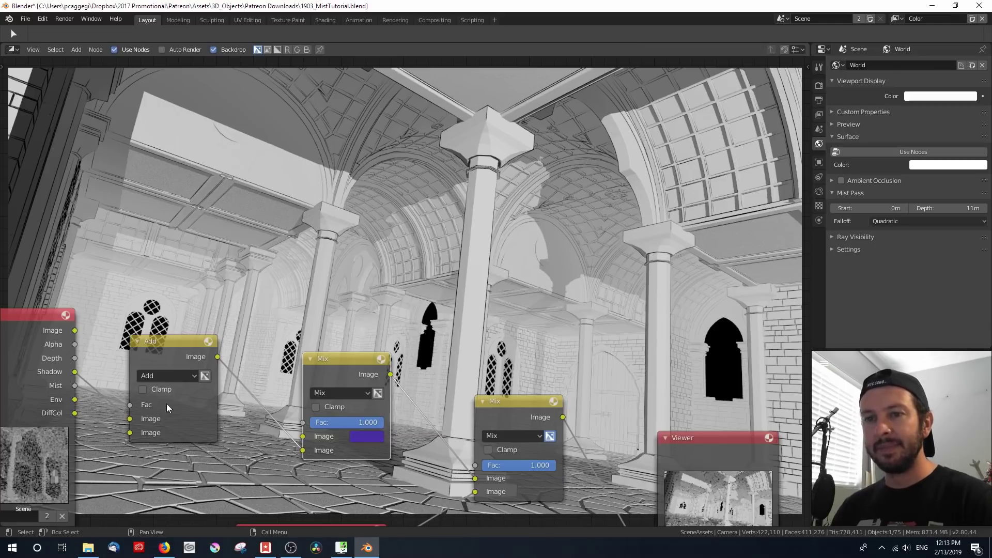
Connect the Mist output to the purple Mix node's Fac input, switch its blend type to Value, and move the node slightly lower
drag(75, 387, 308, 420)
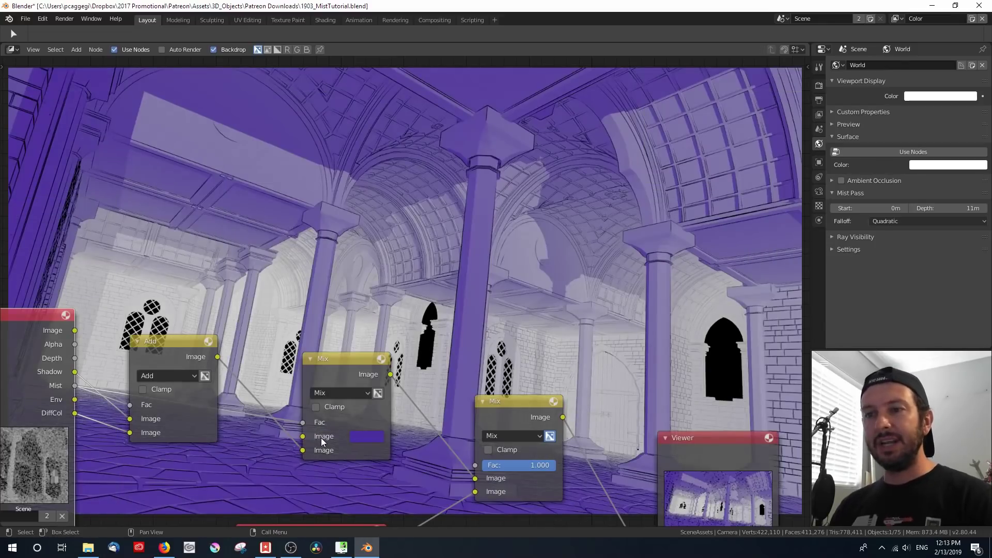
click(345, 393)
click(351, 110)
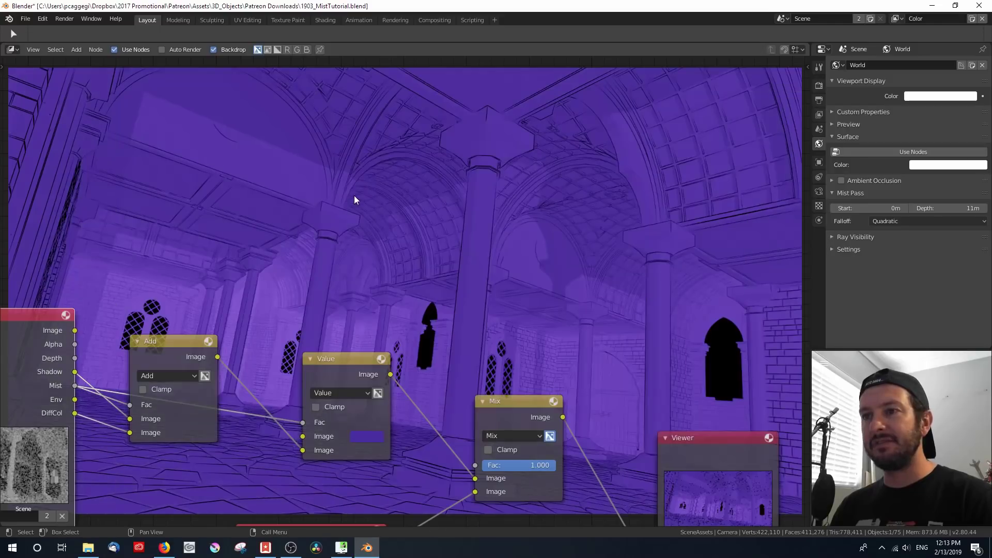
drag(344, 376, 338, 409)
scroll(376, 374, down, 2)
scroll(382, 372, up, 1)
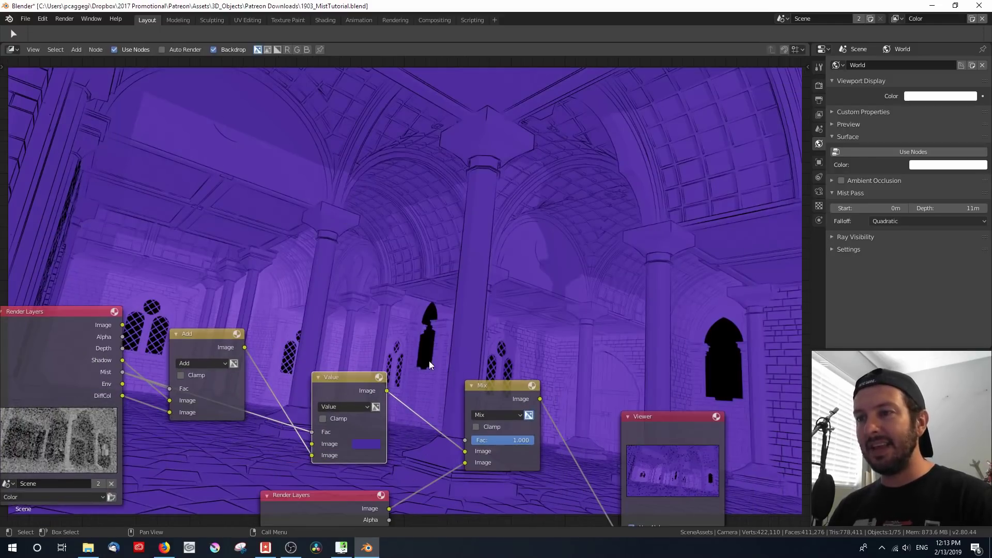
Try swapping the Value node's Image inputs, with the Add output feeding the first and the purple colour in the second
scroll(408, 398, down, 2)
middle_drag(418, 391, 351, 505)
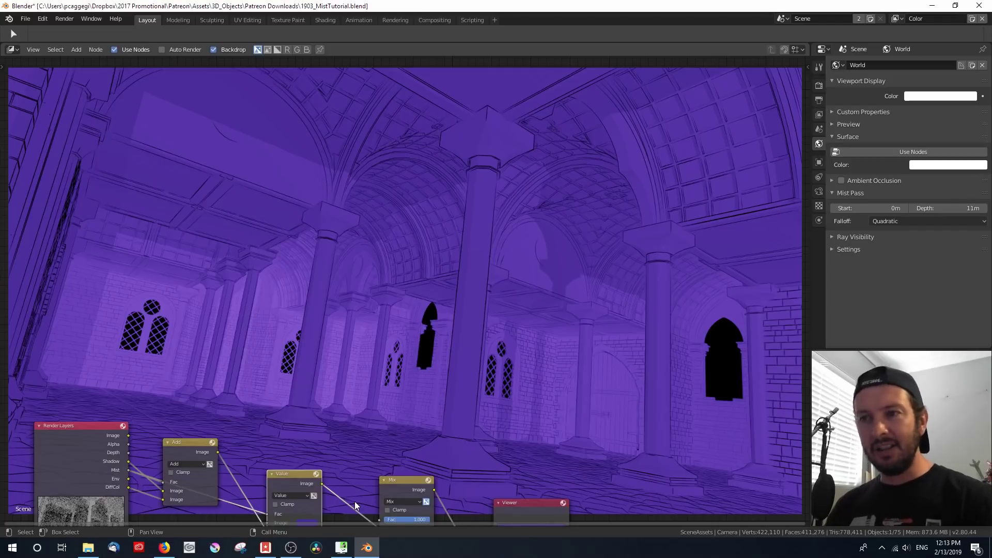
middle_drag(352, 501, 421, 377)
scroll(403, 385, up, 1)
scroll(403, 386, up, 2)
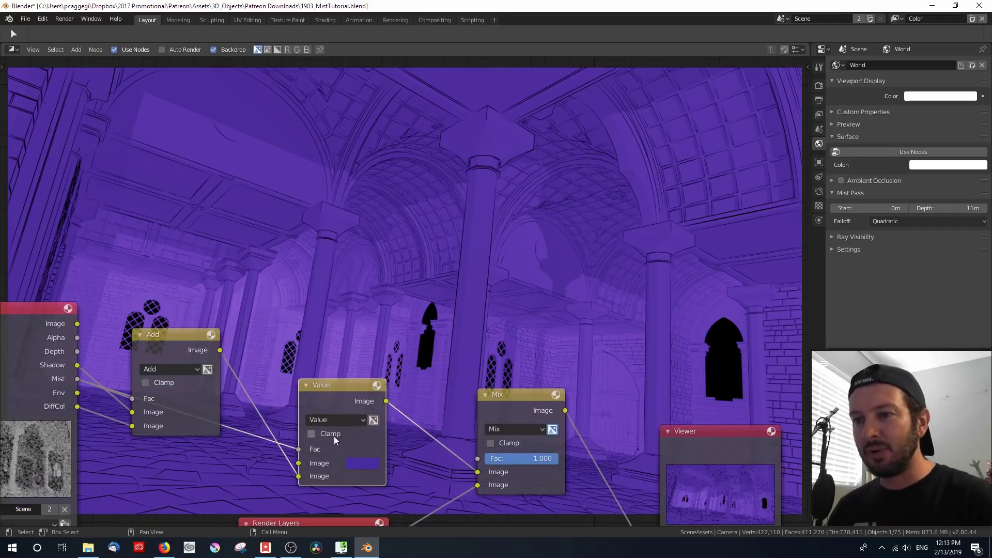
drag(300, 475, 280, 457)
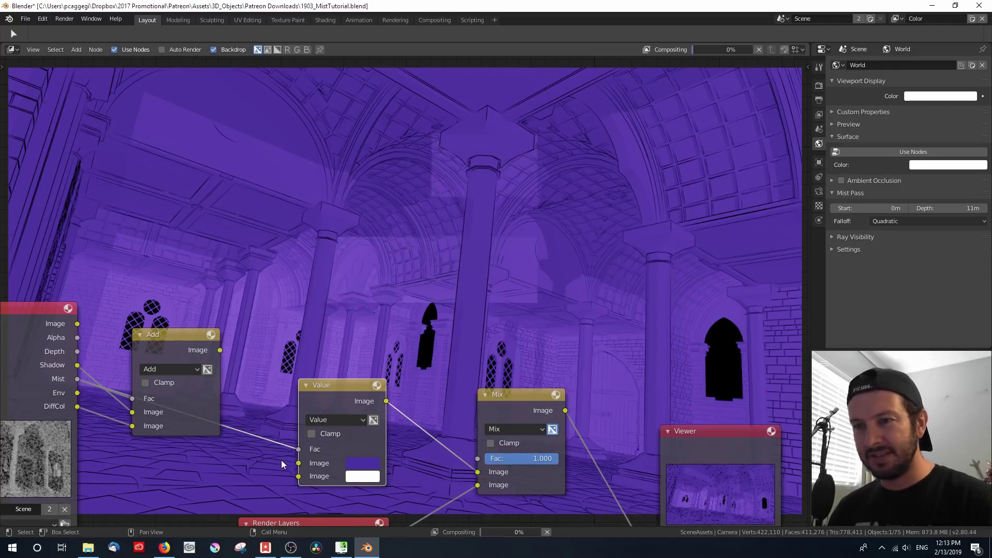
drag(381, 467, 361, 476)
drag(220, 350, 299, 463)
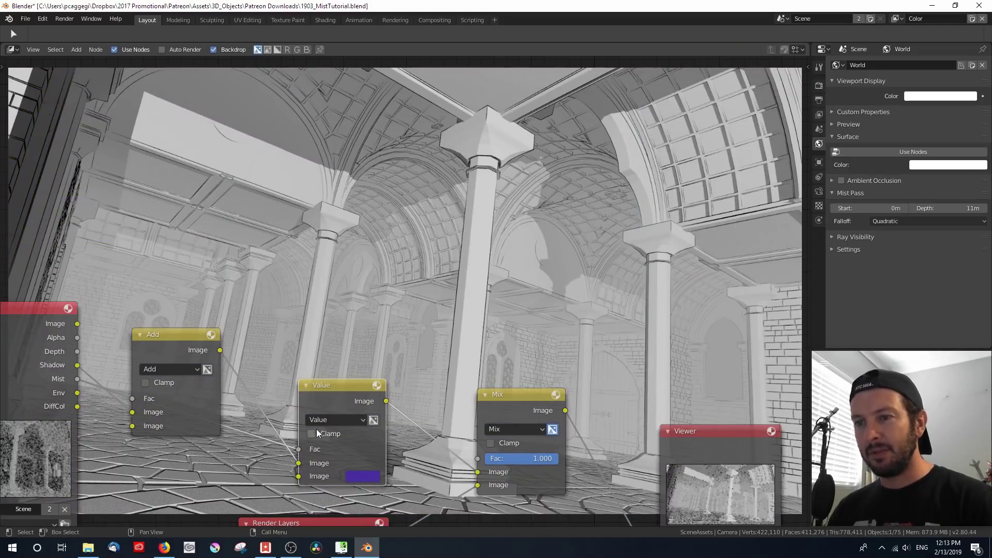
Try the Mix blend type on the middle node and examine the purple mist in the backdrop
click(330, 419)
click(318, 406)
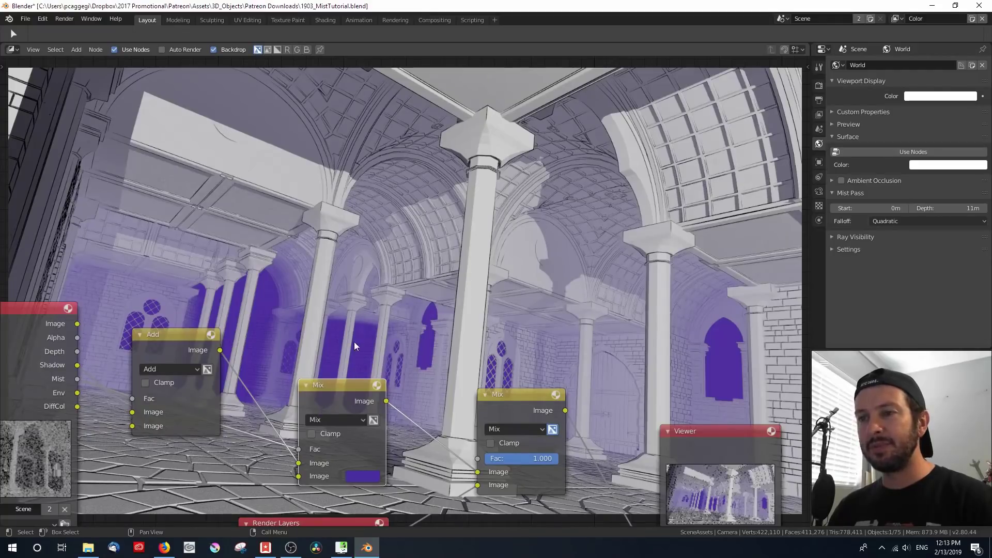
middle_drag(353, 333, 333, 454)
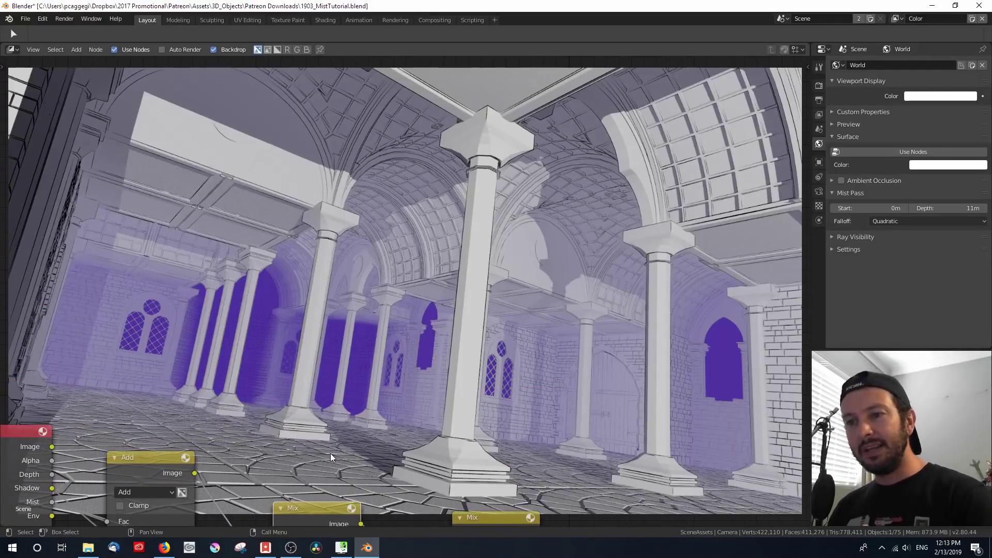
middle_drag(330, 454, 362, 305)
Swap the middle node's two Image inputs back, with purple in the first, and set its blend type to Value
drag(308, 446, 308, 446)
click(345, 390)
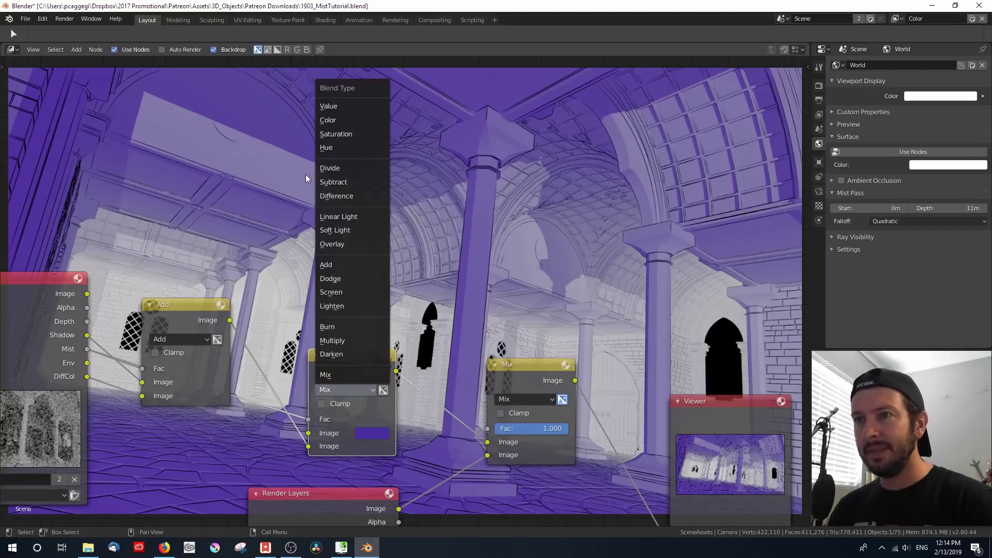
click(339, 107)
mouse_move(365, 330)
middle_down()
mouse_move(346, 427)
mouse_move(354, 329)
mouse_move(374, 326)
middle_up()
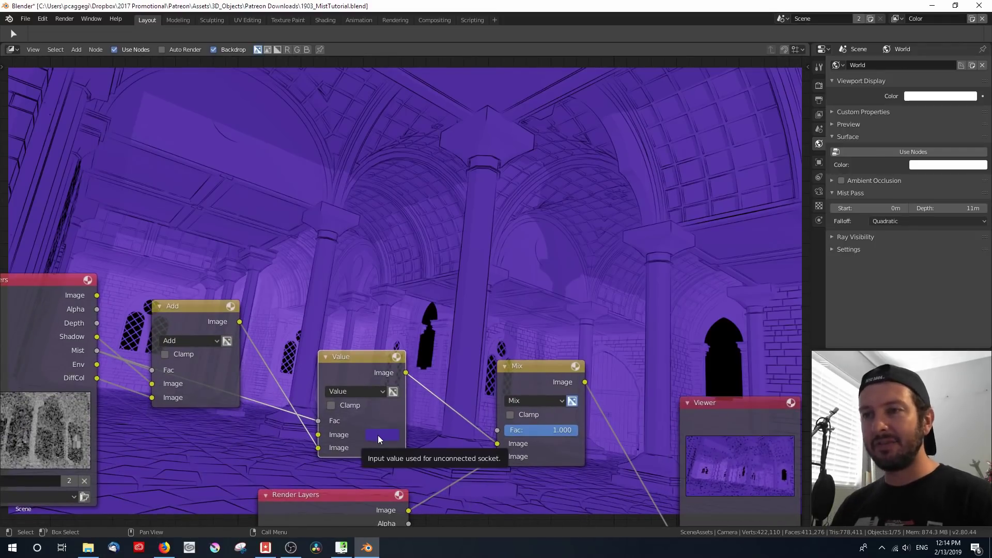
Try the Value node's purple at full brightness, then darken it to a value of about 0.365
middle_drag(383, 412, 270, 481)
click(272, 504)
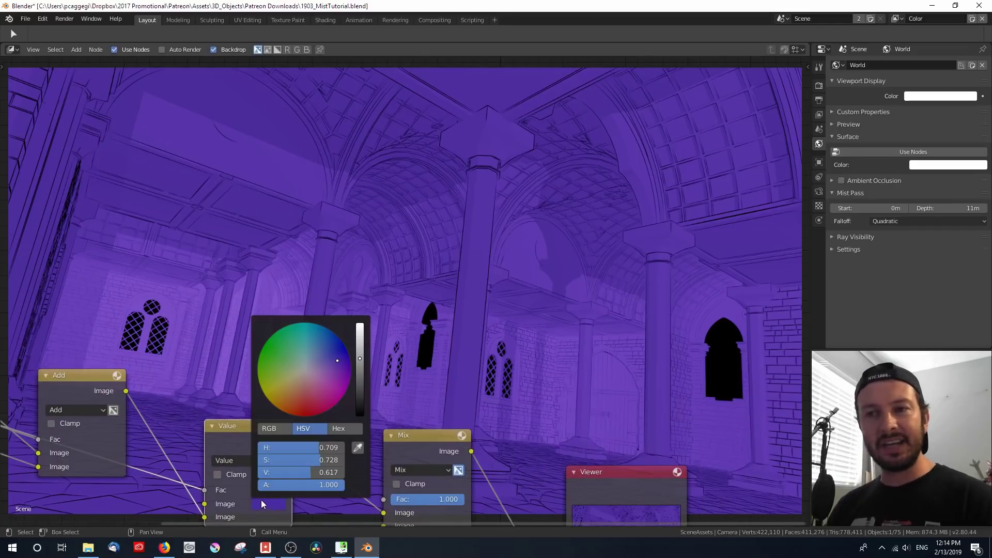
drag(359, 361, 360, 324)
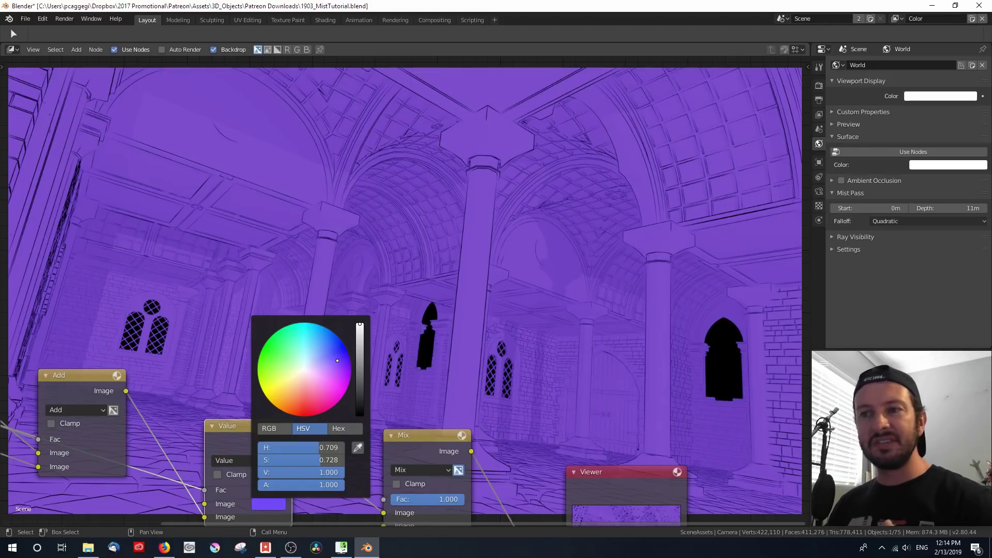
drag(360, 324, 360, 378)
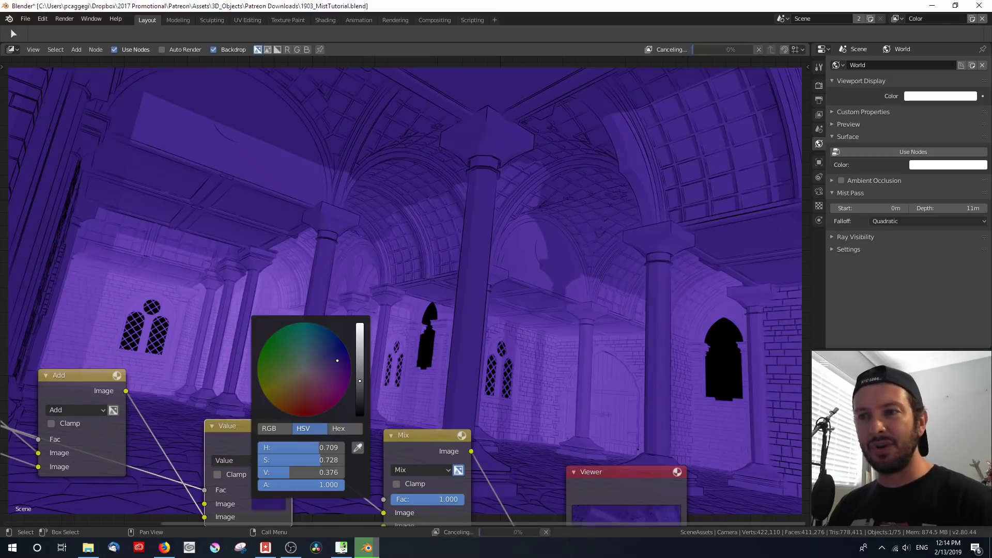
drag(359, 378, 361, 383)
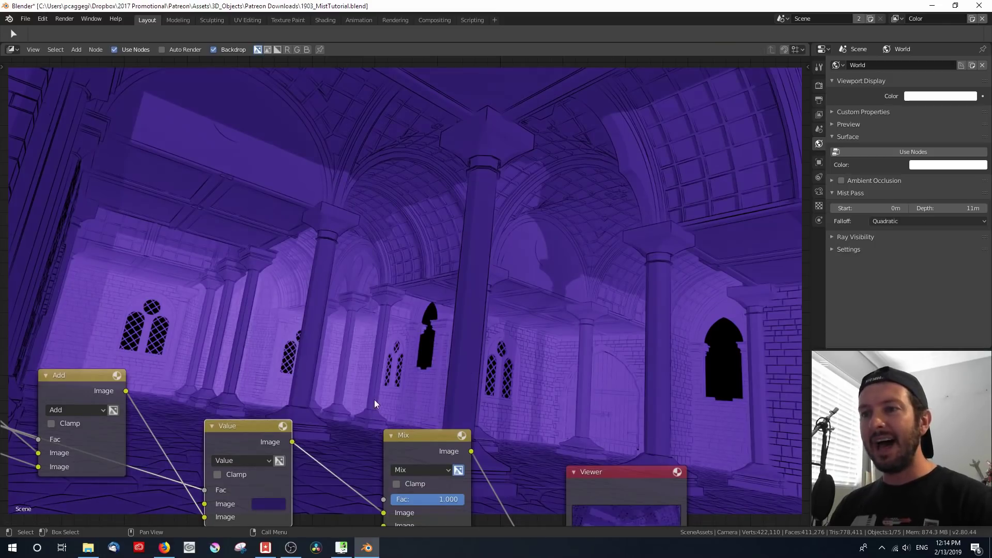
Try a dark orange for the Value node's first Image colour, with hue 0.079 and saturation 0.992
middle_drag(372, 398, 358, 463)
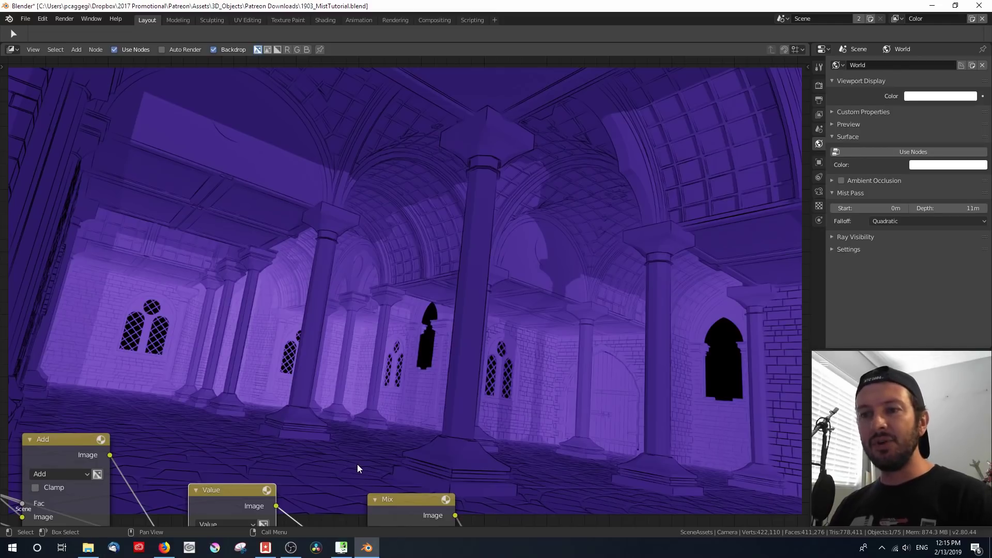
scroll(357, 463, down, 2)
middle_drag(358, 464, 481, 389)
scroll(446, 427, up, 2)
middle_drag(468, 460, 438, 390)
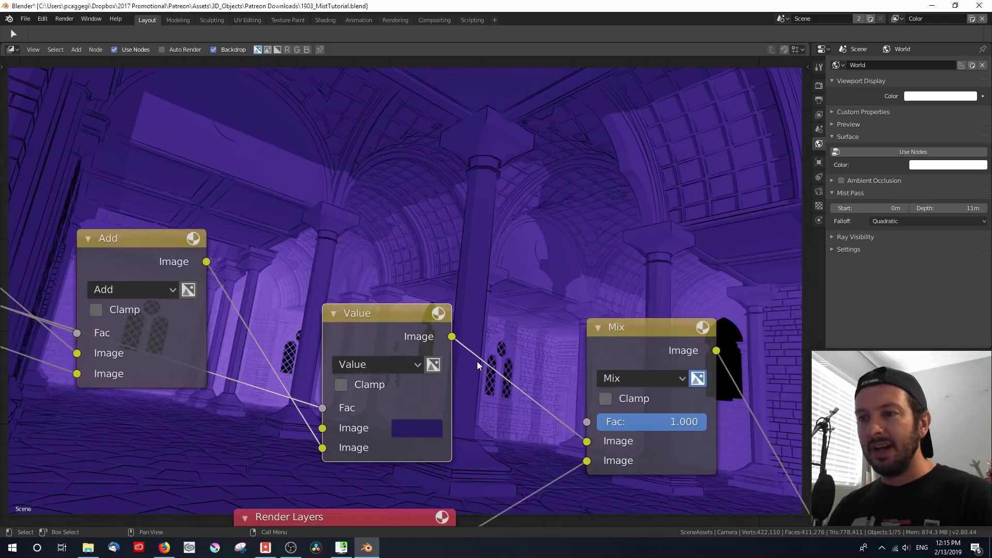
click(415, 438)
drag(520, 221, 470, 290)
middle_drag(516, 308, 448, 359)
click(364, 474)
drag(382, 398, 393, 398)
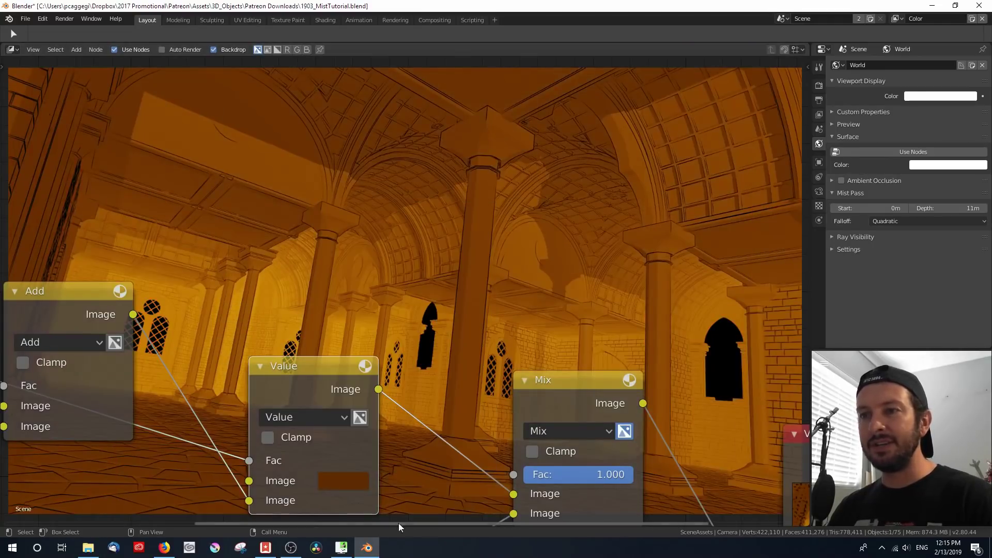
Try a dark green for the Value node's first Image colour, with hue 0.433 and saturation 0.932
middle_drag(436, 388, 449, 348)
click(361, 440)
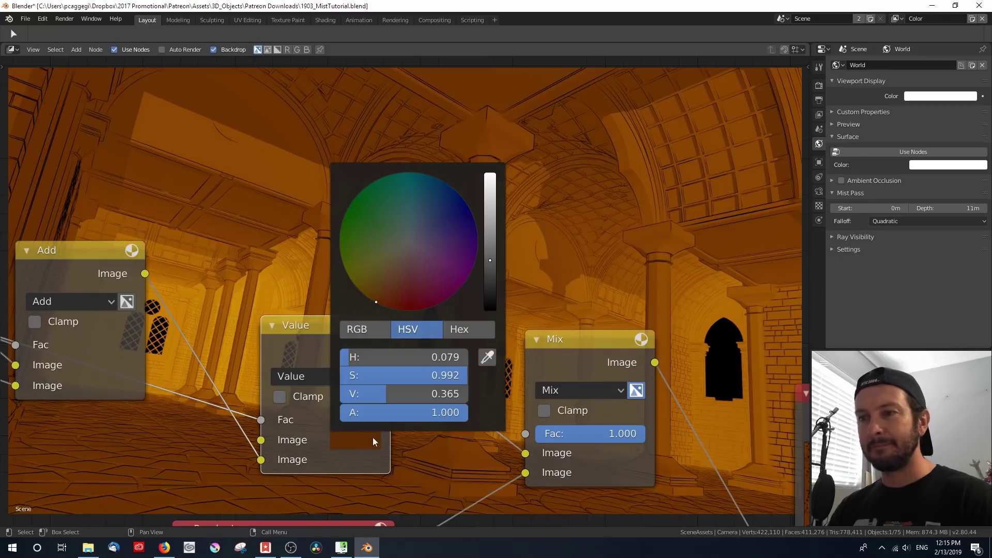
mouse_move(448, 279)
mouse_down()
mouse_move(350, 199)
mouse_move(383, 183)
mouse_up()
middle_drag(472, 353, 457, 459)
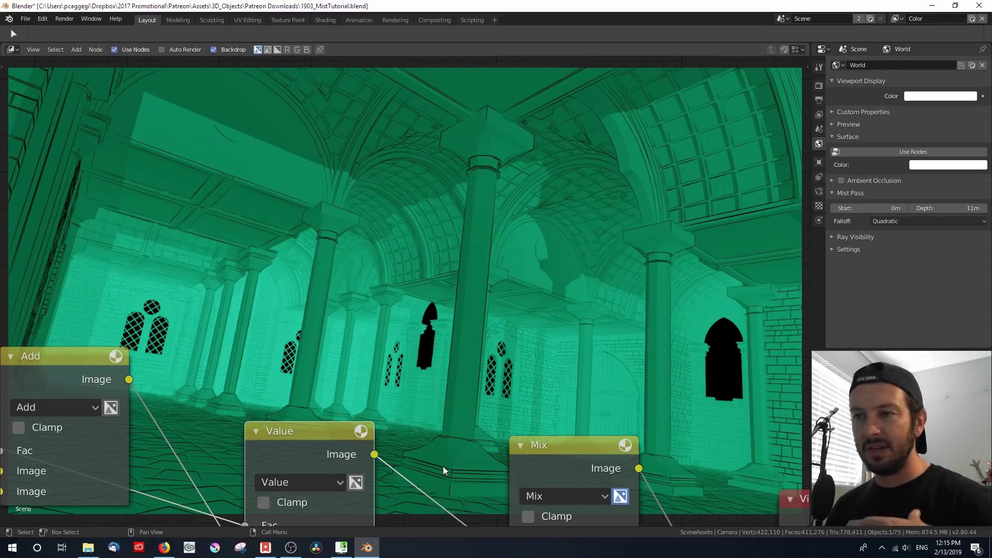
Change the Value node's first Image colour to a dark blue-violet and bring the whole node tree into view
middle_drag(442, 465, 502, 373)
click(417, 443)
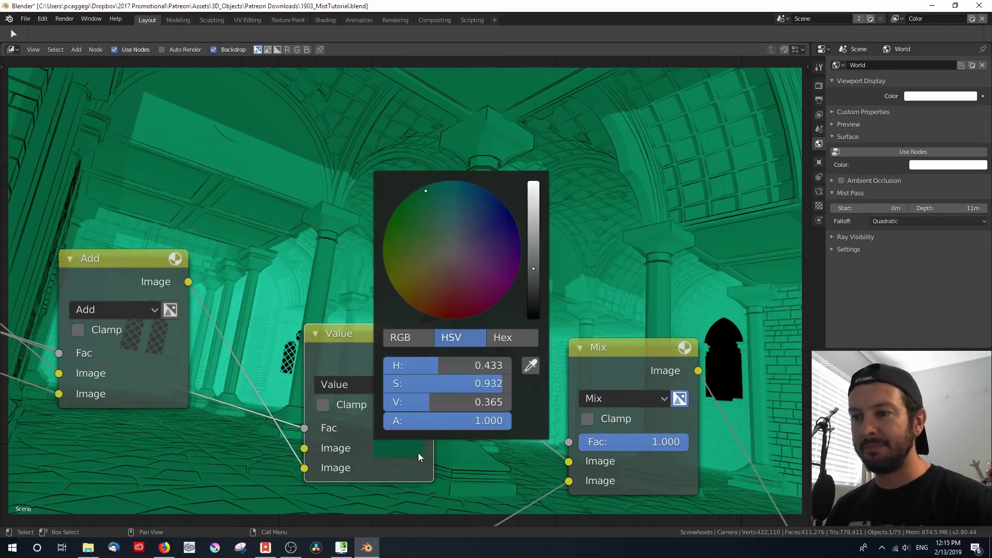
drag(486, 253, 502, 233)
scroll(470, 389, down, 5)
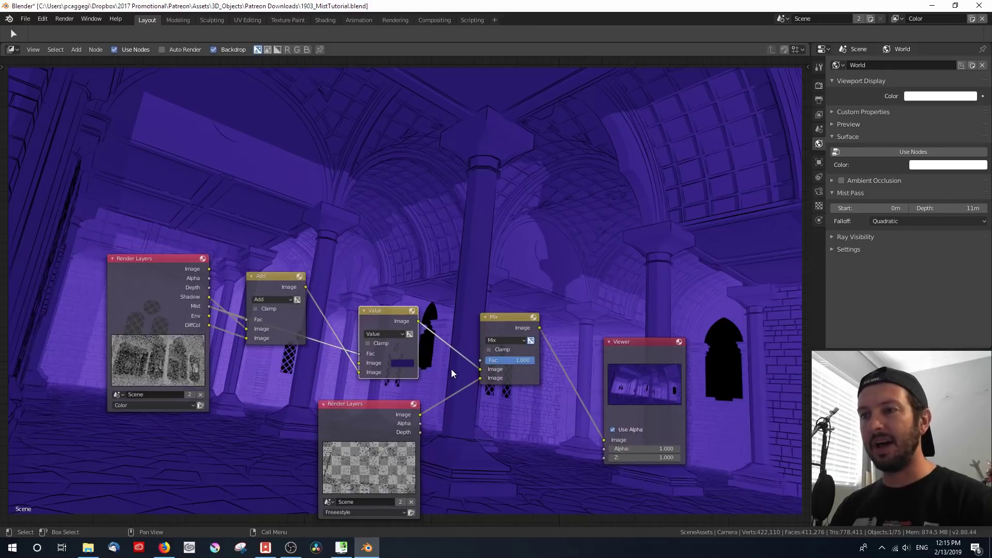
middle_drag(444, 372, 407, 386)
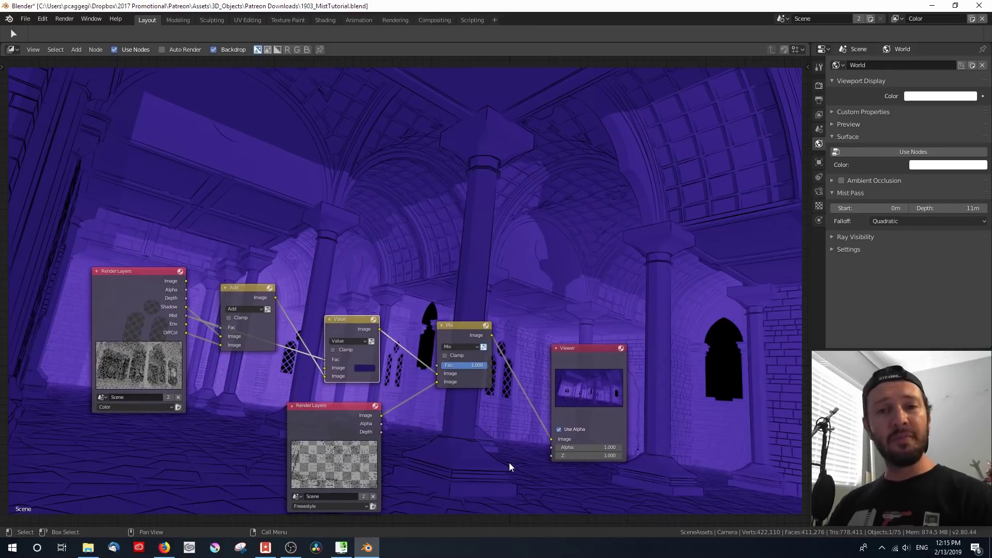